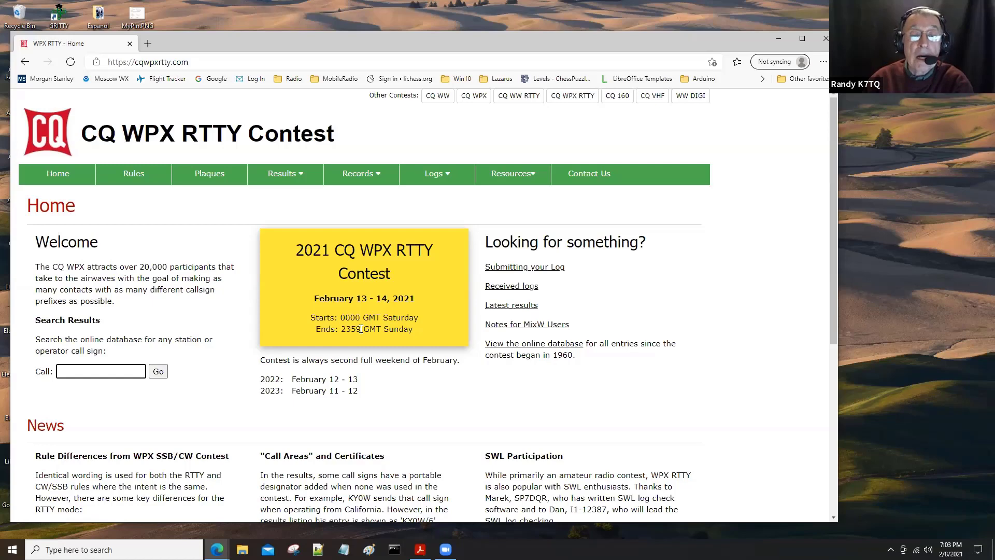
Step: Open the contest Rules page and read through the operating period, bands, exchange, scoring, prefix multipliers and entry categories
click(129, 176)
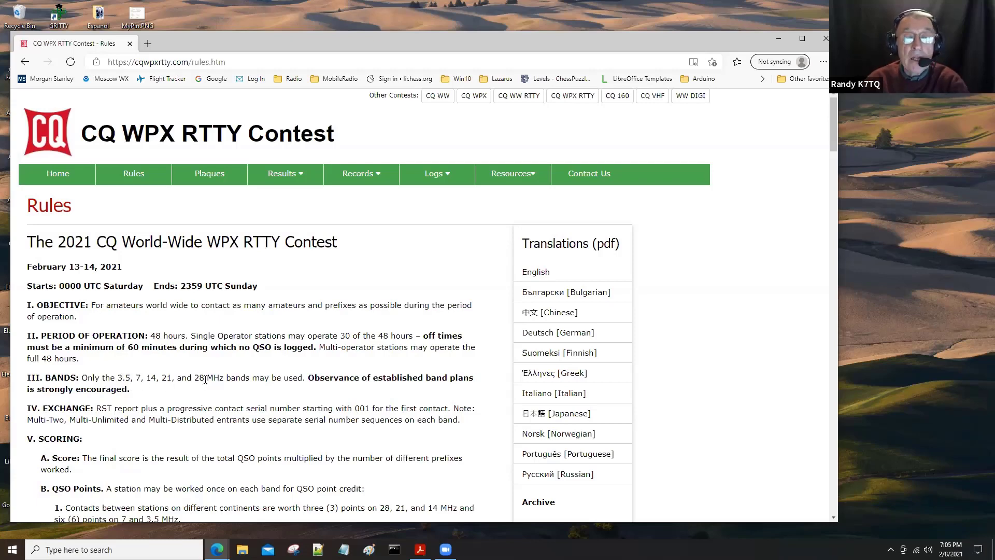
scroll(205, 379, down, 1)
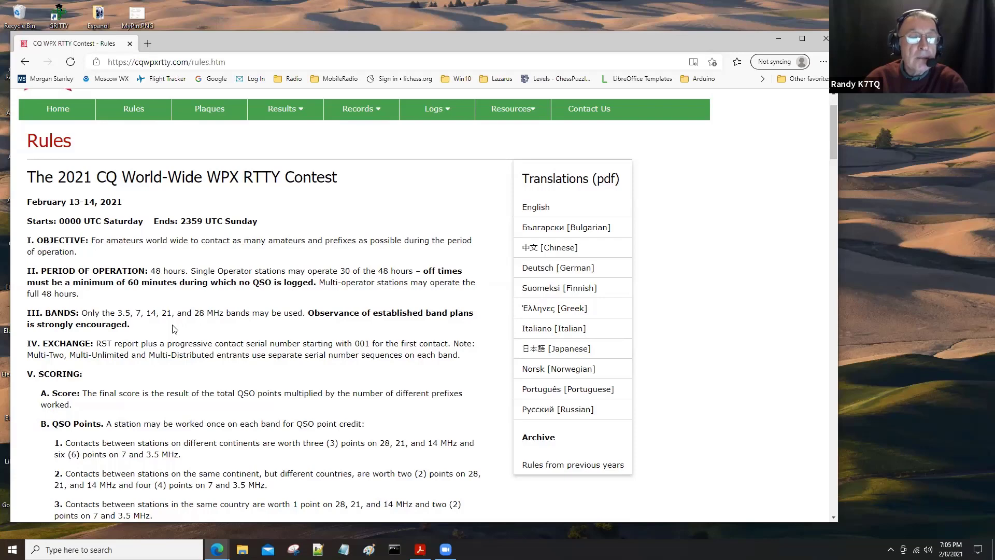
scroll(174, 329, down, 2)
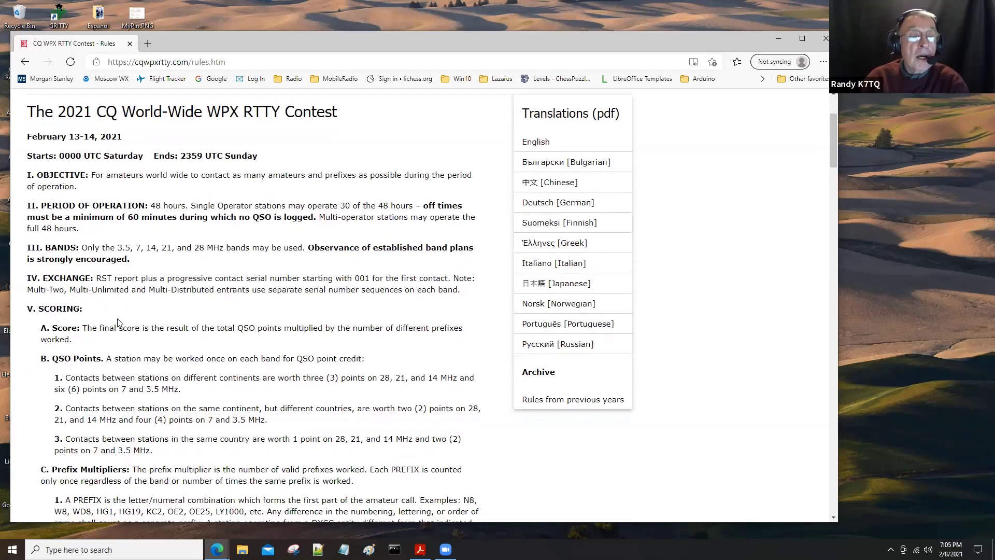
scroll(86, 293, down, 1)
scroll(86, 293, down, 1)
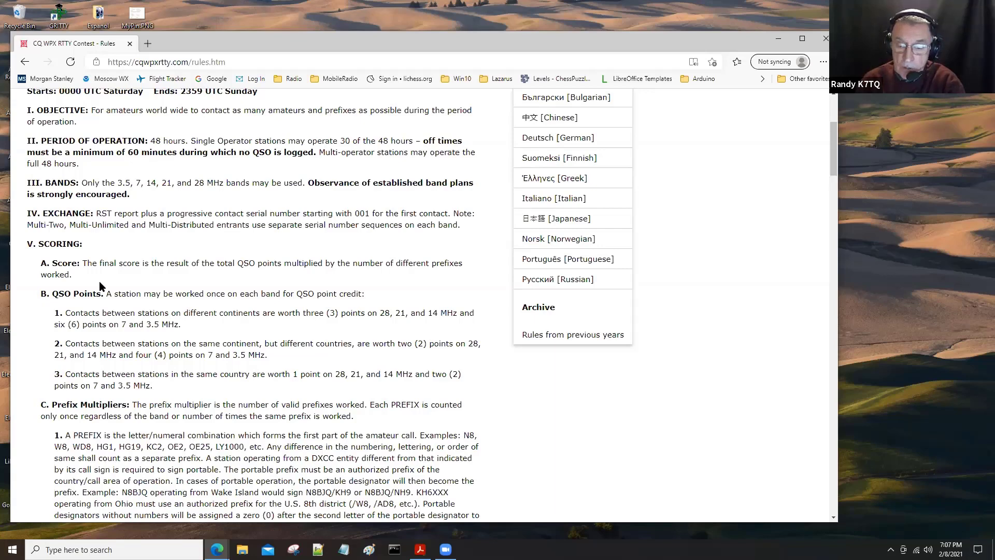
scroll(101, 281, down, 1)
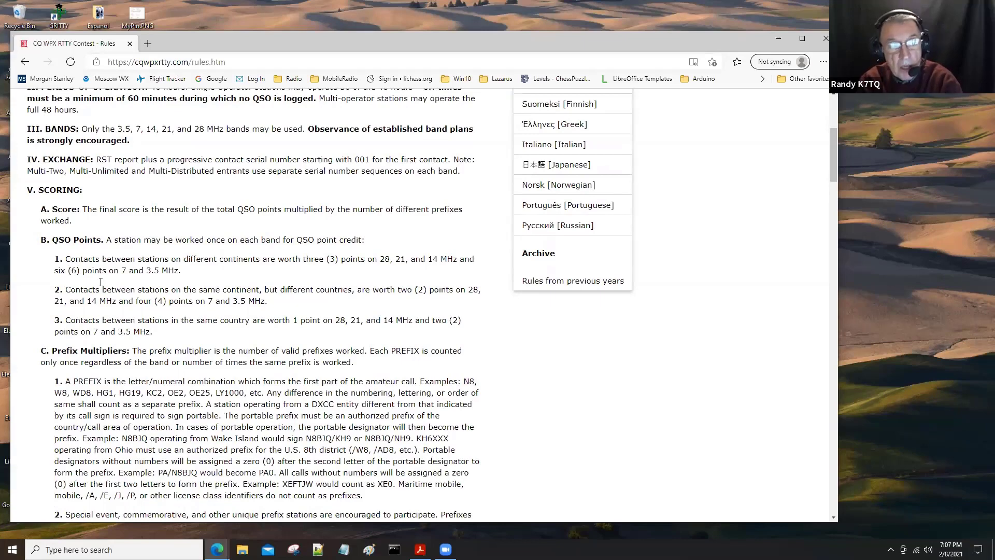
scroll(101, 281, down, 1)
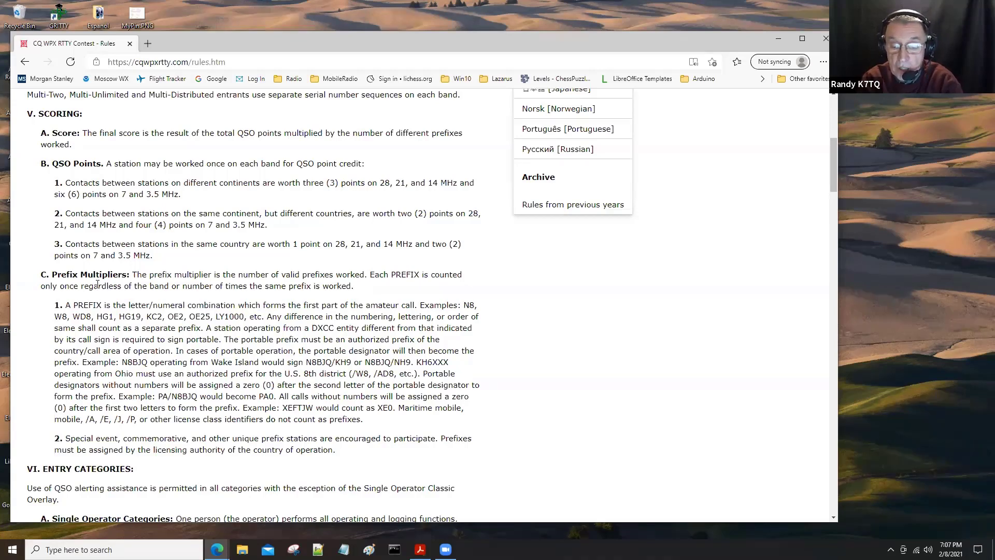
scroll(97, 284, down, 6)
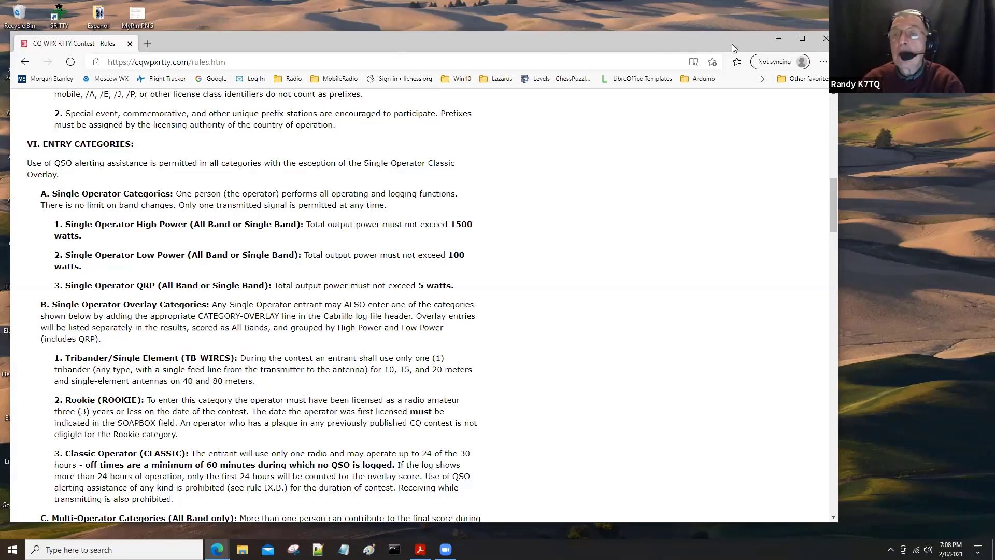
Step: Switch to the N1MM Logger+ website and open its download category of digital function key files
key(alt+Tab)
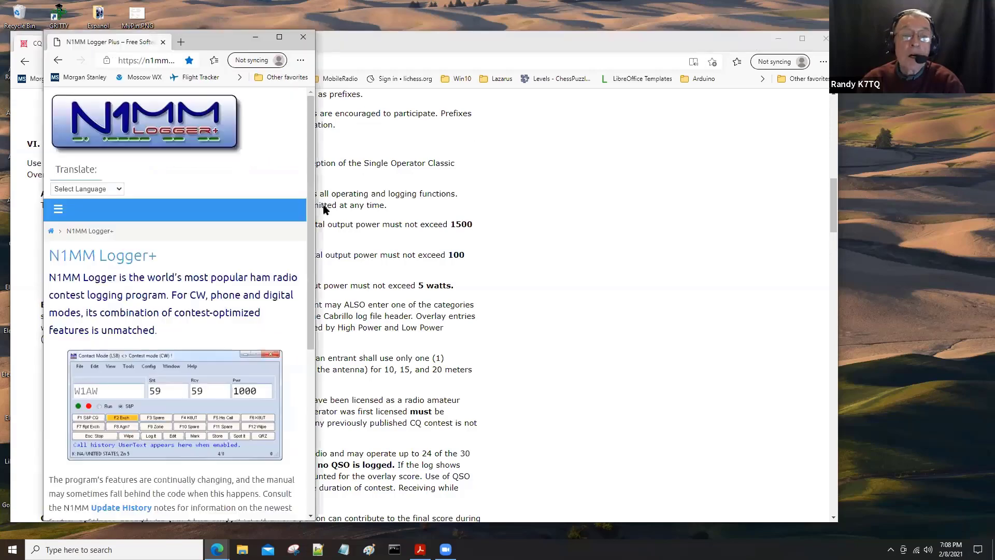
key(alt+Tab)
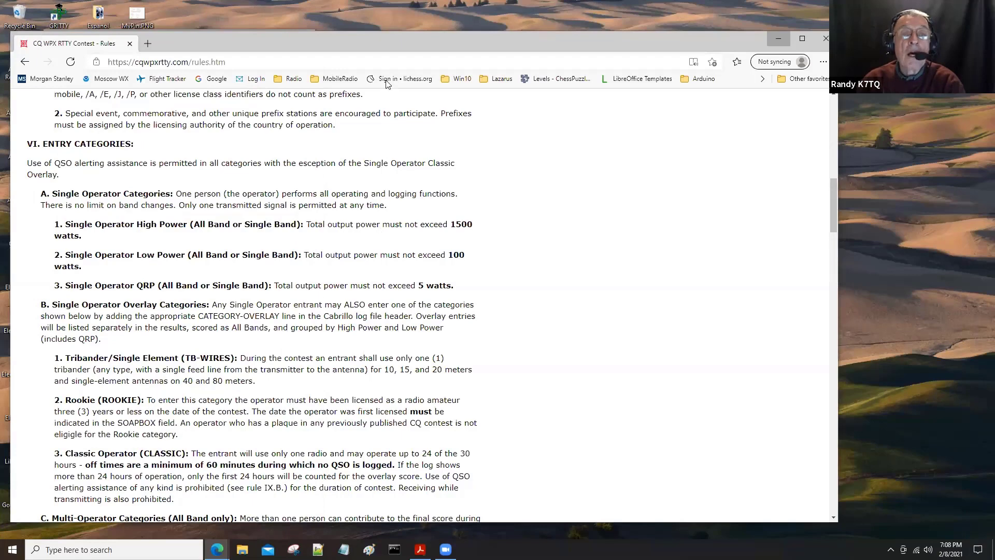
double_click(388, 46)
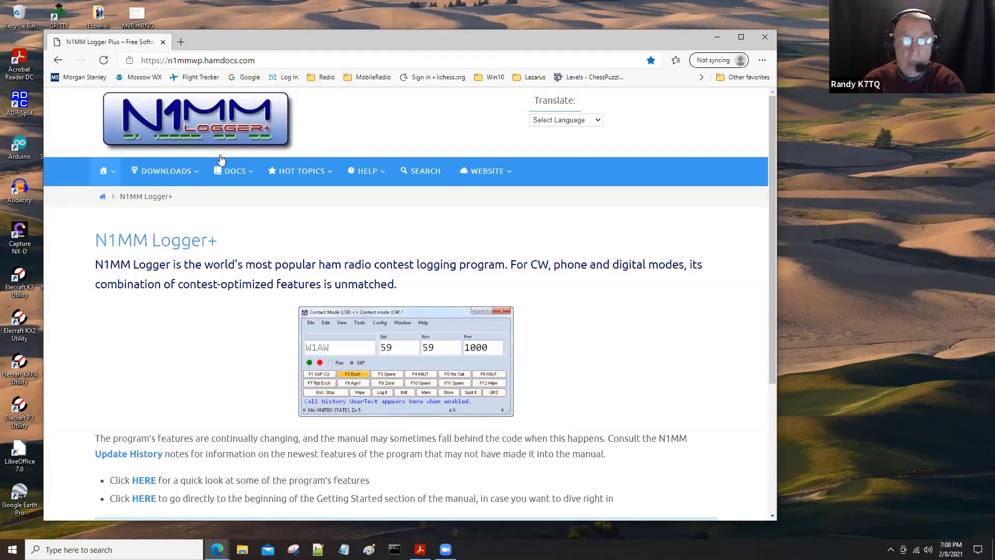
click(172, 173)
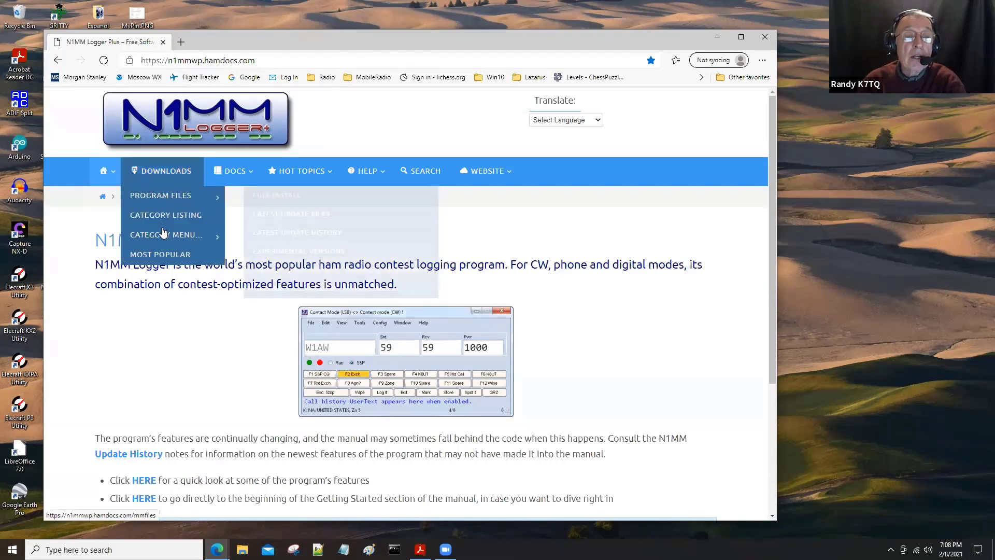
mouse_move(163, 233)
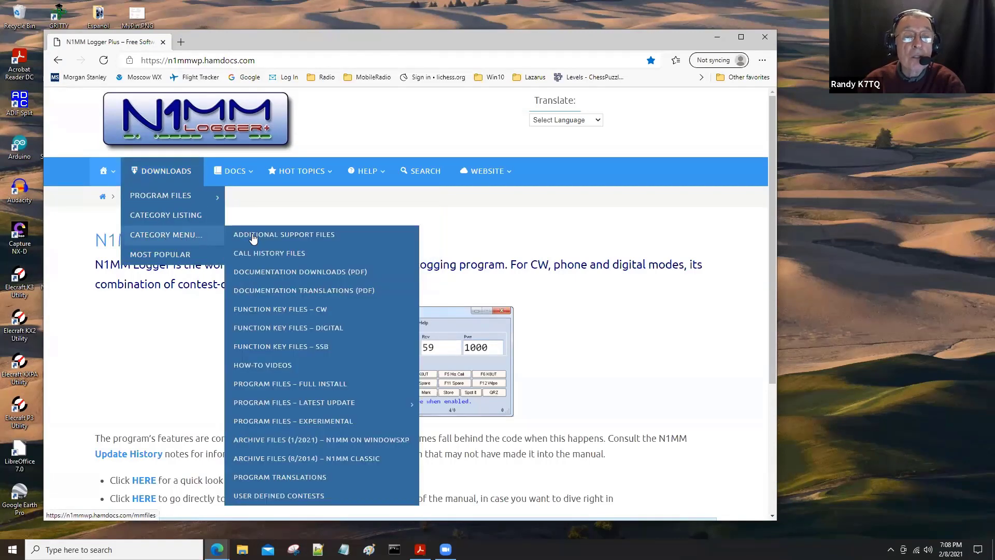
click(260, 331)
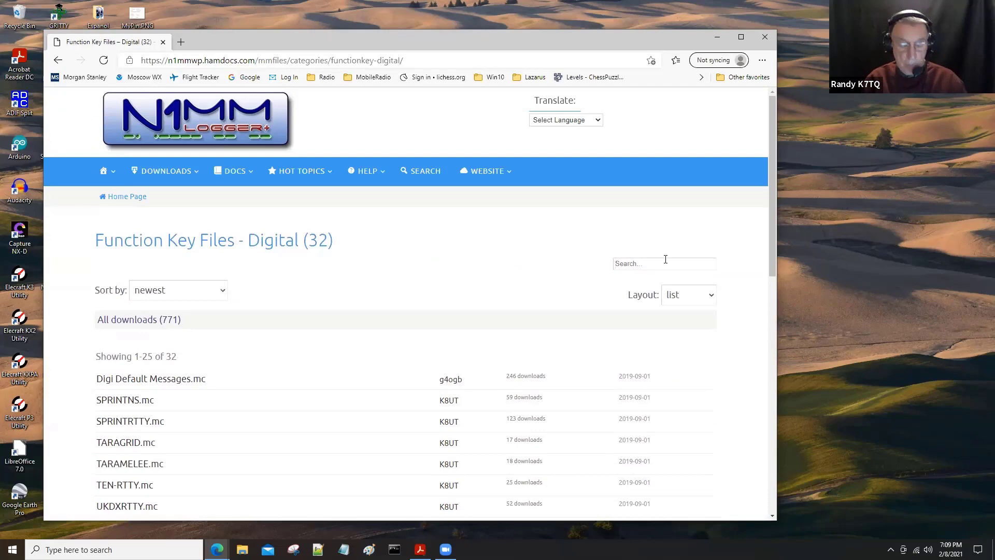
Step: Search the digital function key files for WPX and download CQWPXRTTY.mc
text(WPX)
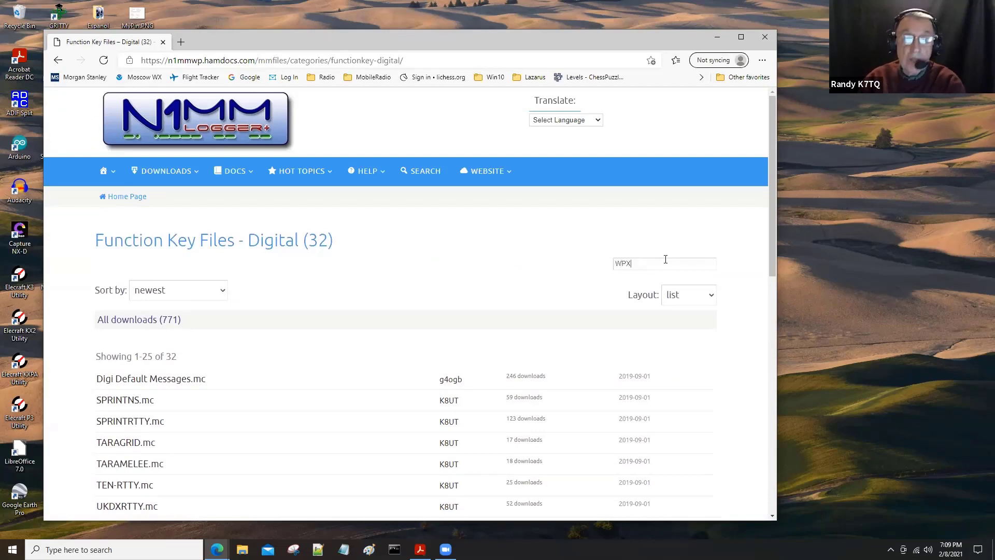
key(Return)
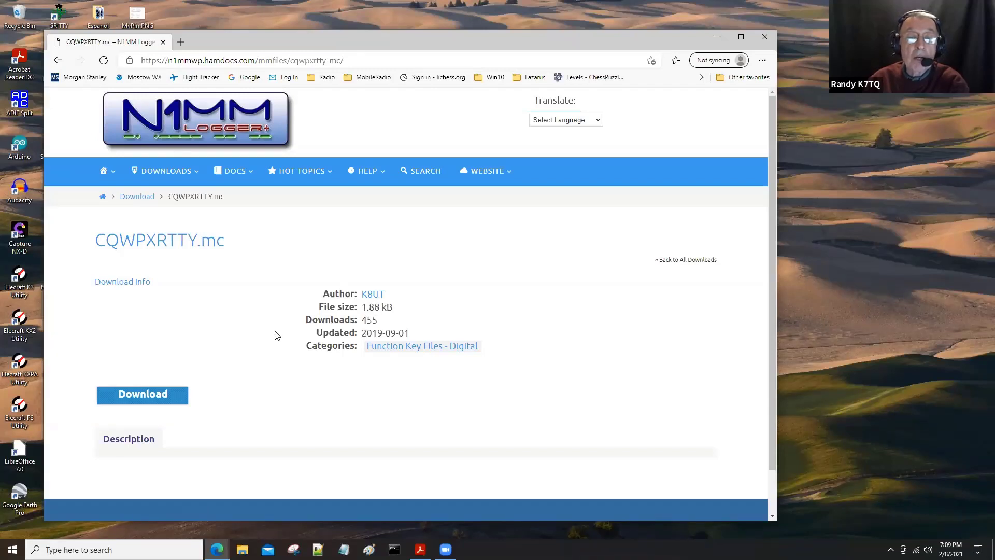
click(144, 401)
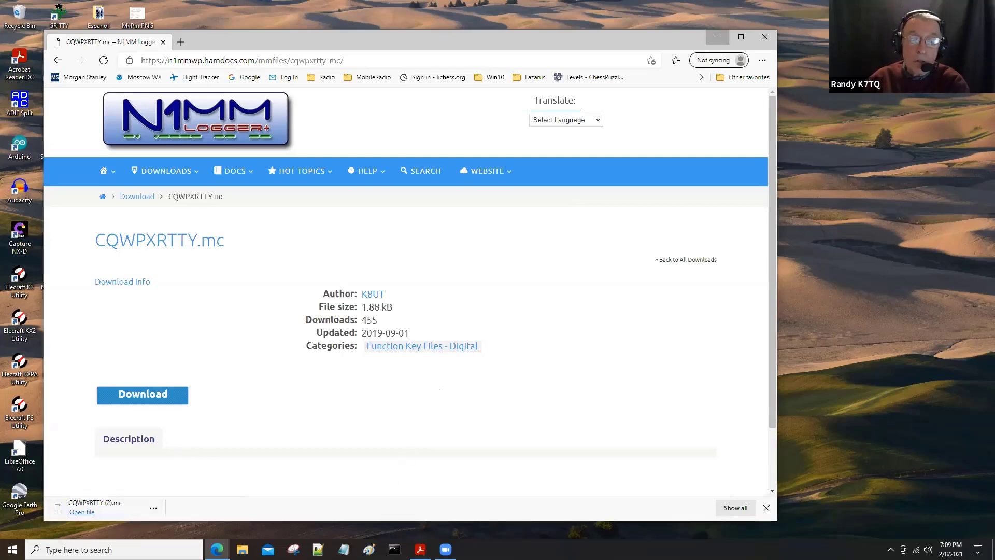
Step: Switch to Notepad and open CQWPXRTTY (1).mc from the Downloads folder, with all file types listed
click(717, 37)
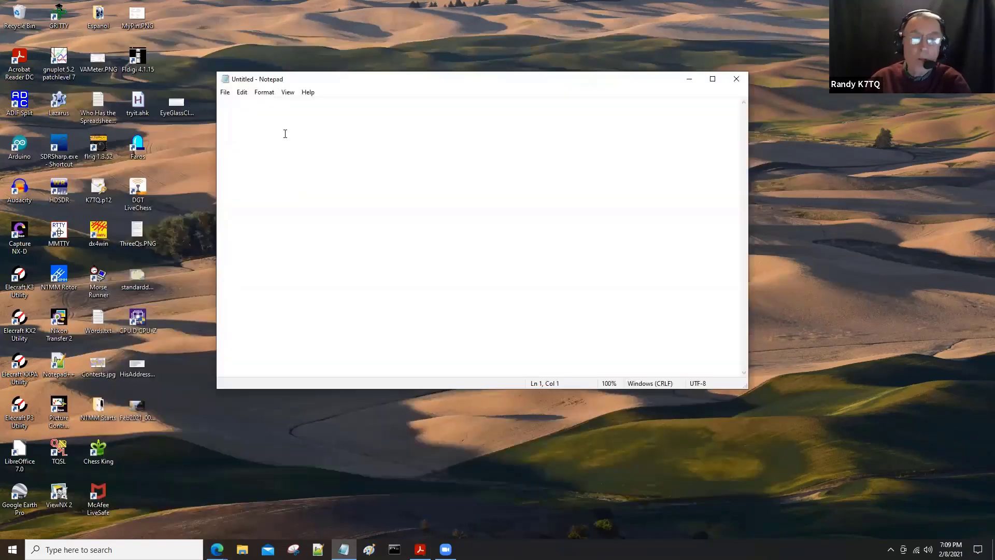
click(225, 93)
click(244, 126)
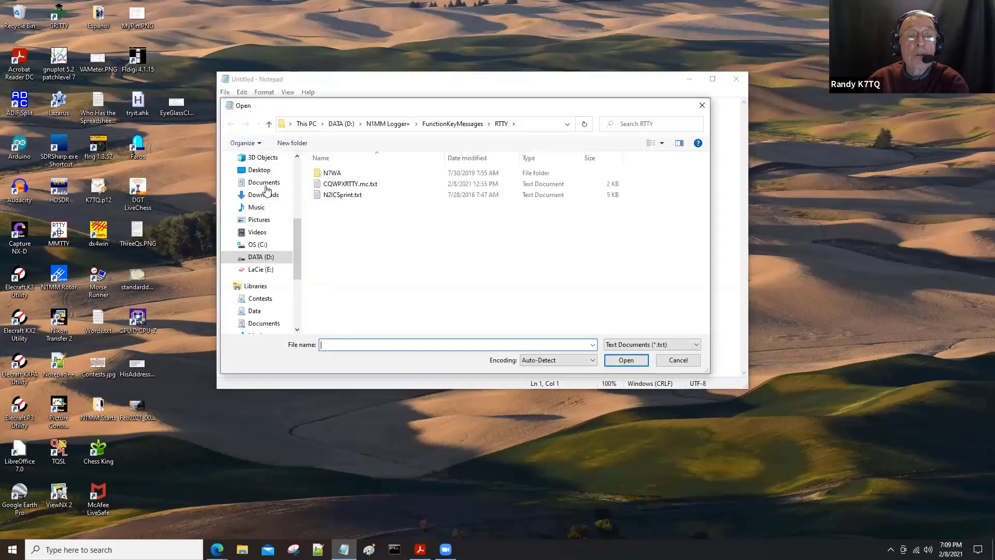
click(262, 200)
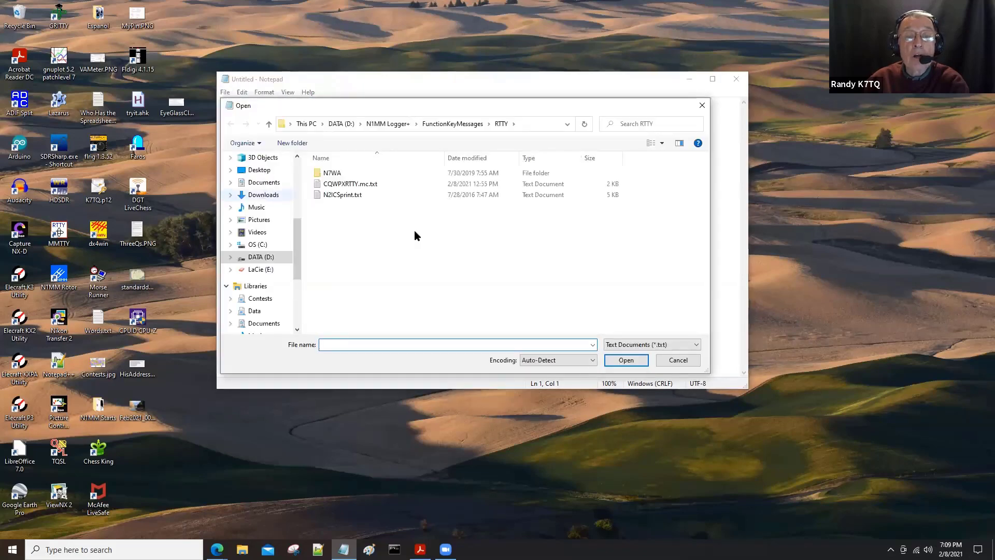
click(638, 346)
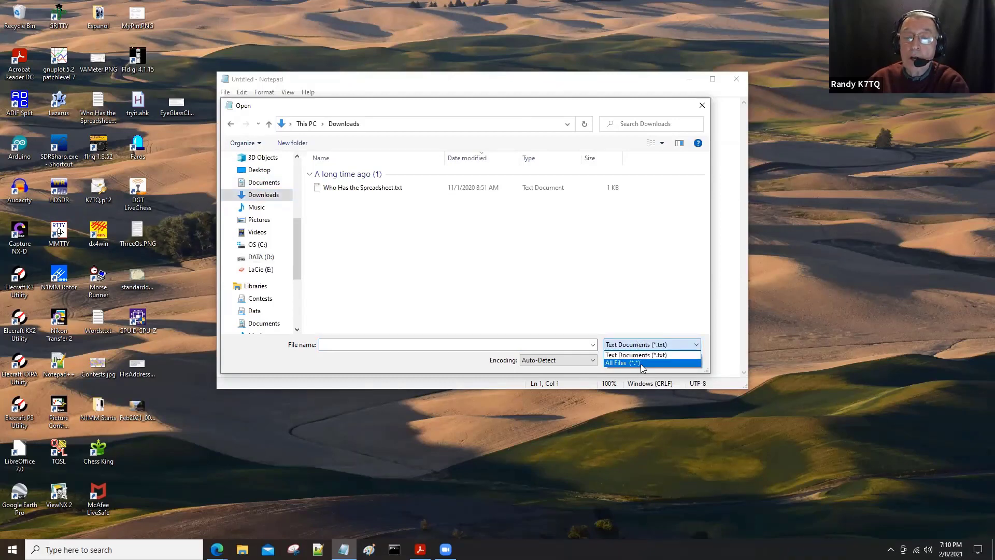
click(641, 363)
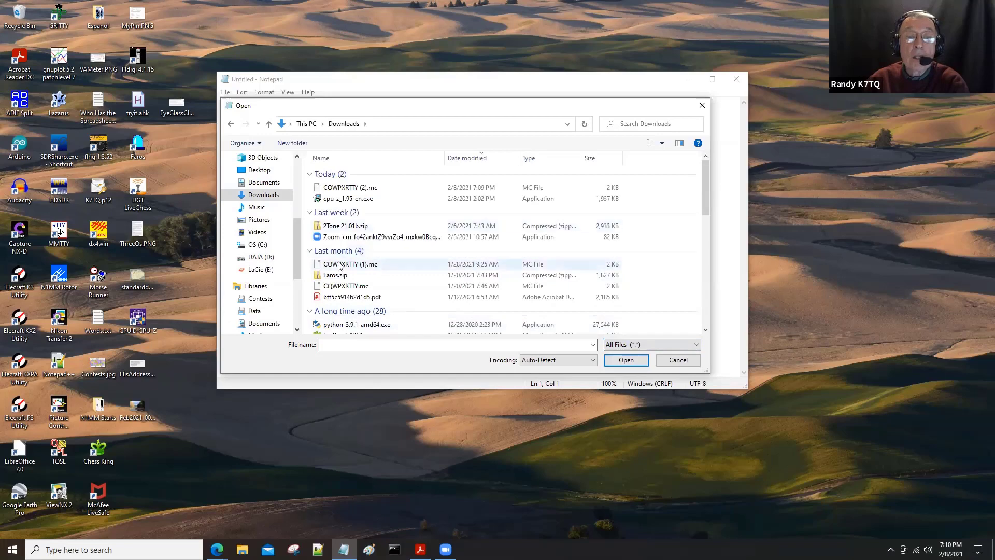
click(356, 266)
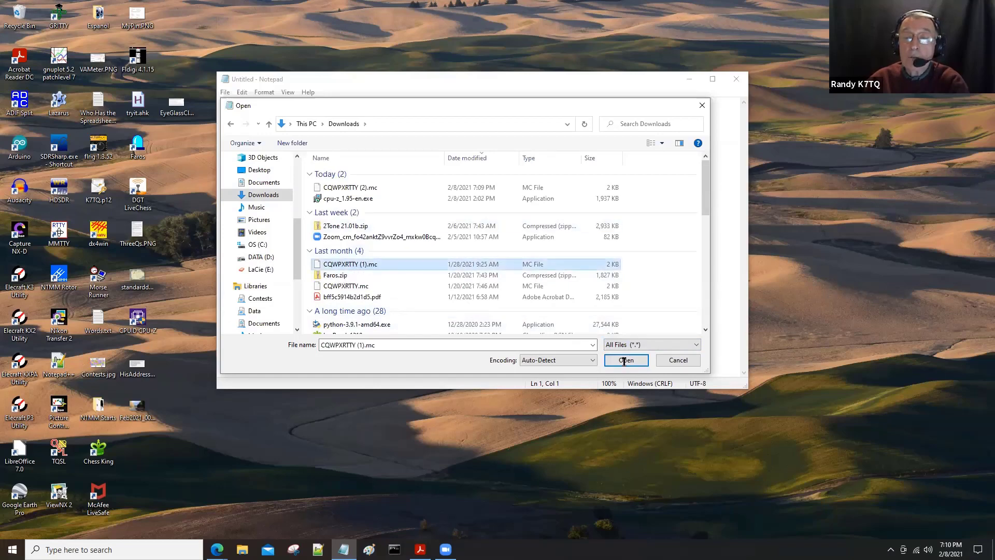
key(Return)
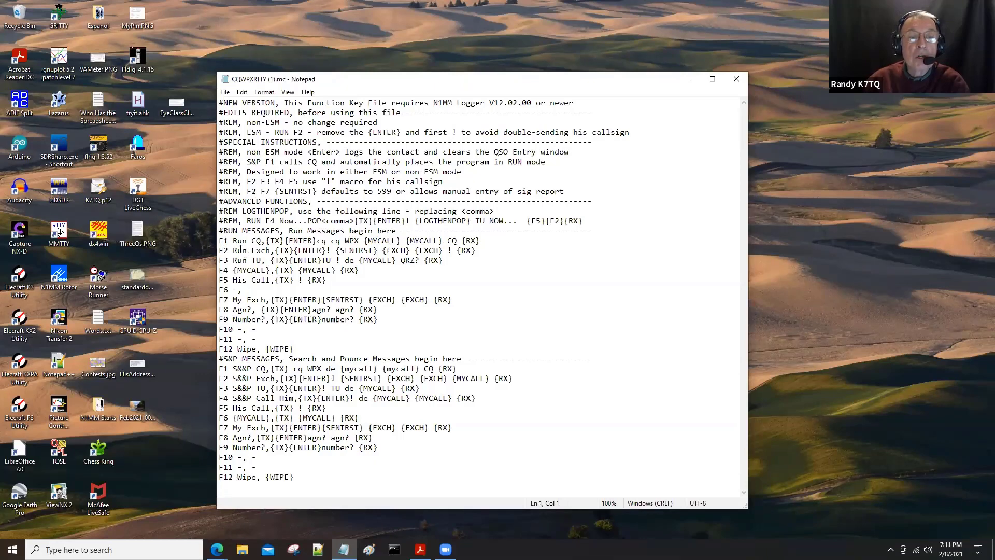
Step: Remove {ENTER} and the first ! from the F2 Run Exch message in the run messages section
click(336, 250)
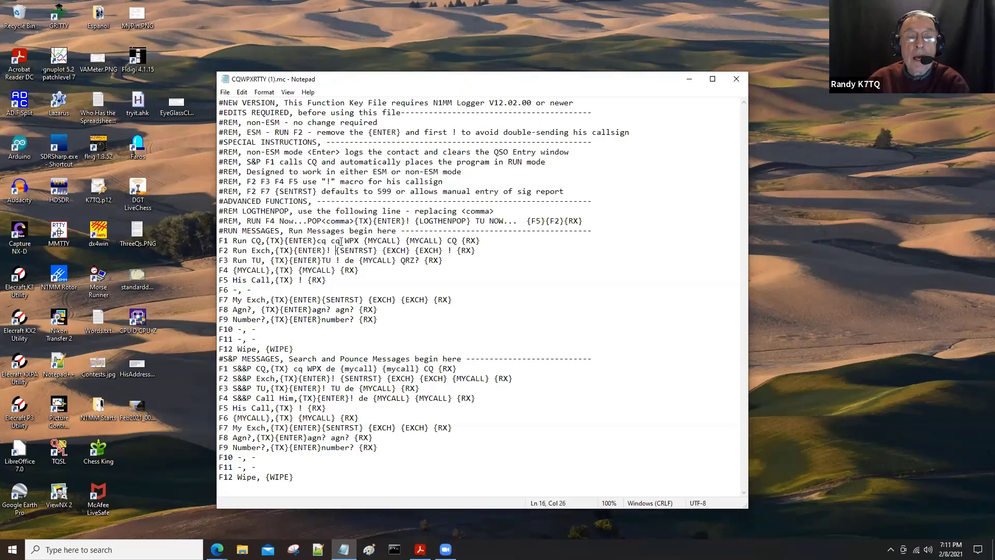
key(BackSpace)
key(BackSpace)
key(BackSpace)
key(BackSpace)
key(BackSpace)
key(BackSpace)
key(BackSpace)
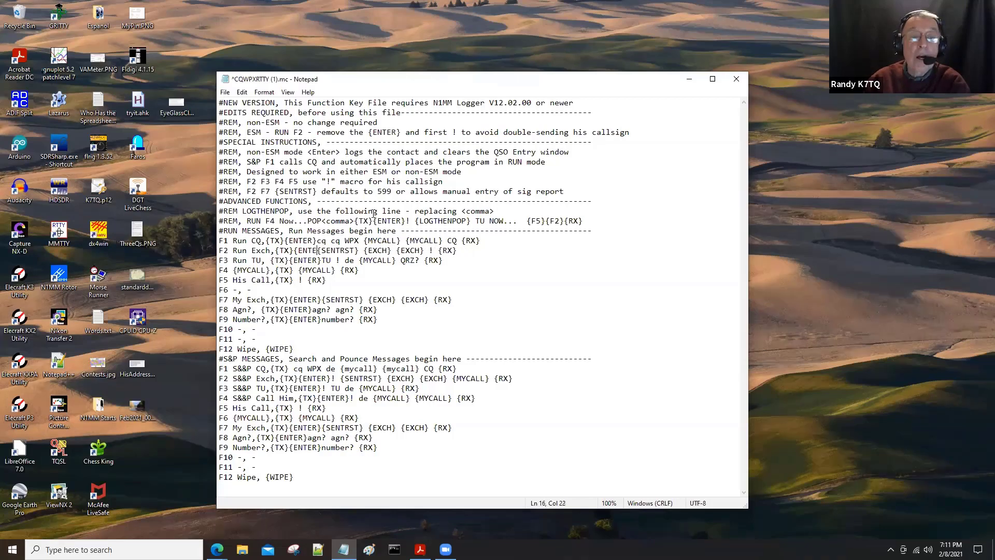
key(BackSpace)
key(BackSpace)
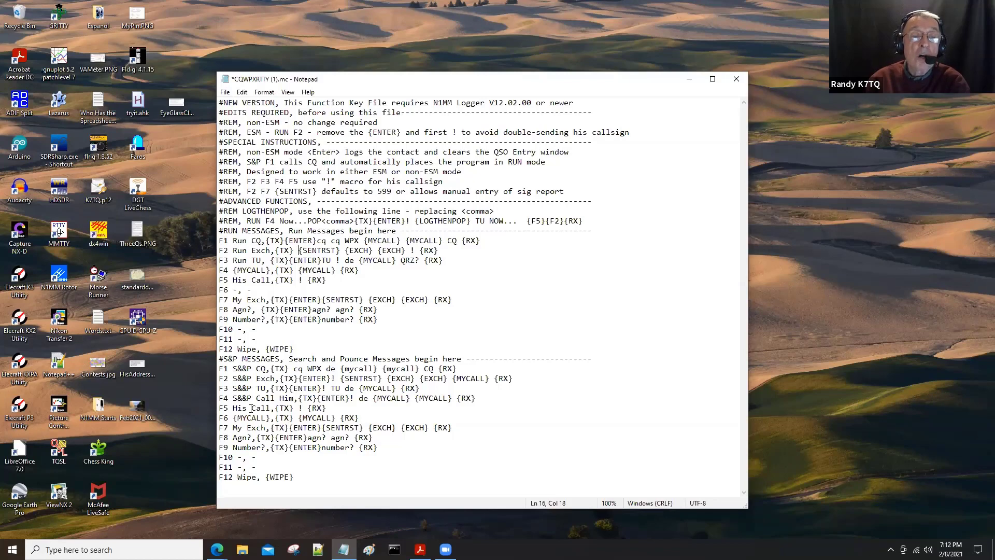
Step: Start saving the edited file under a new location, choosing the RTTY folder in FunctionKeyMessages of N1MM Logger+ on DATA (D:)
click(225, 92)
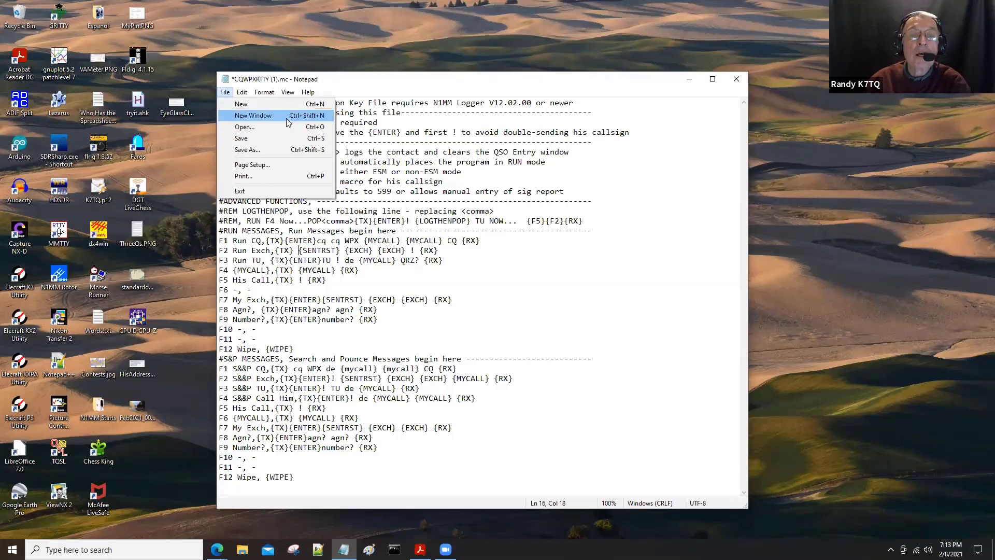
click(283, 150)
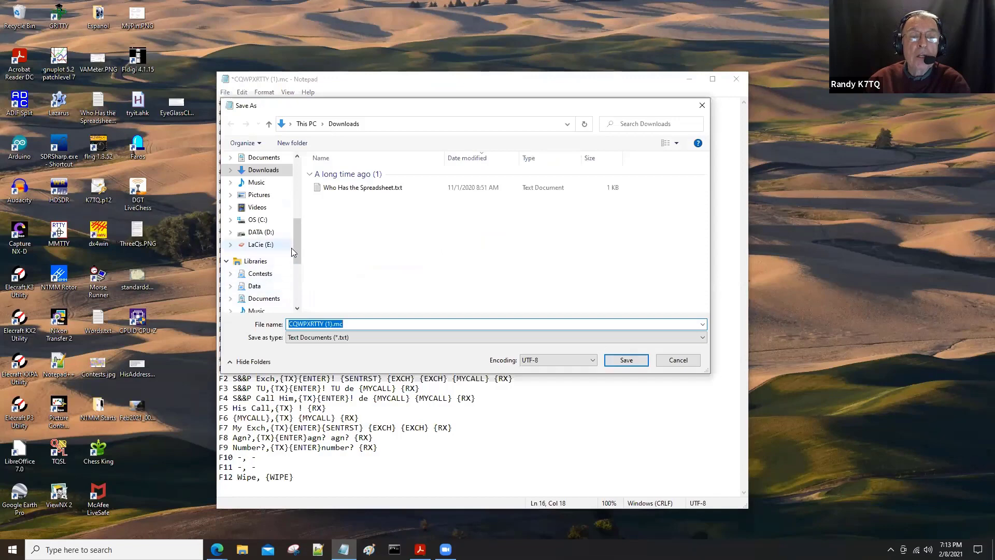
click(263, 234)
scroll(328, 243, down, 4)
scroll(327, 242, down, 2)
scroll(328, 242, down, 6)
scroll(328, 242, down, 1)
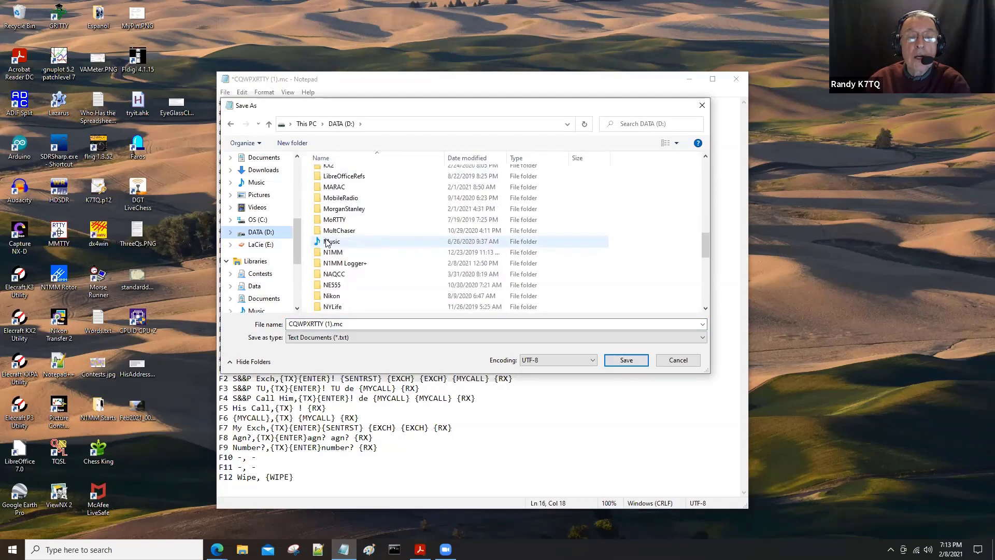
click(318, 264)
double_click(319, 265)
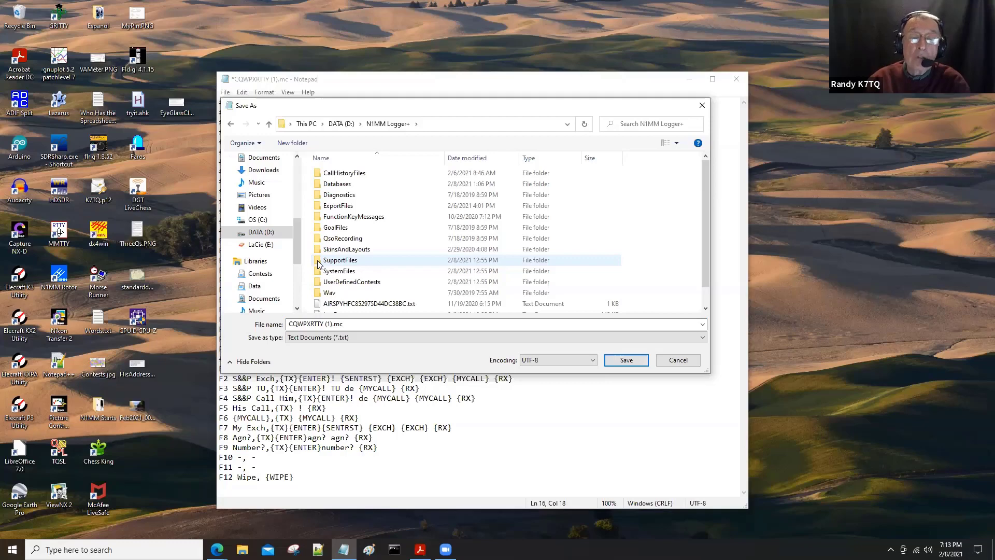
double_click(328, 218)
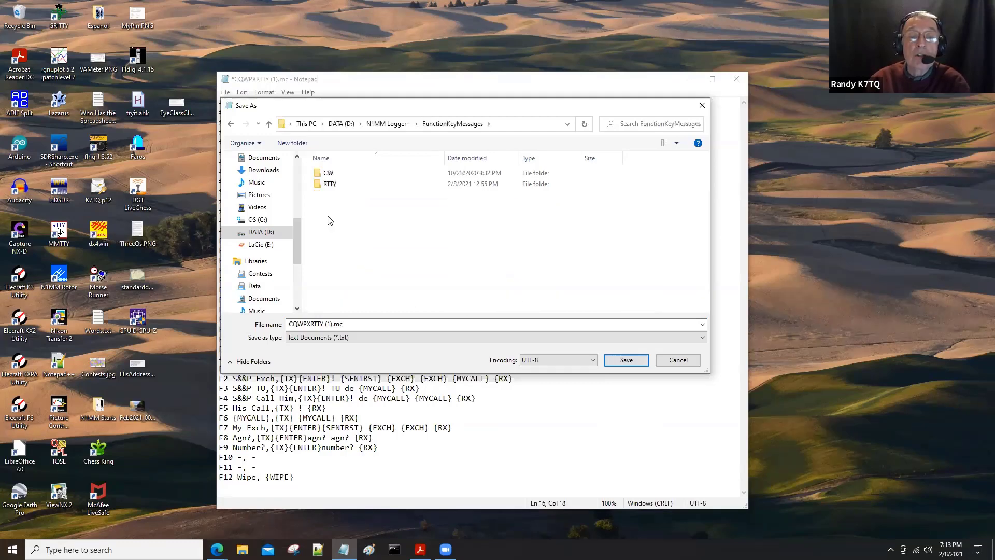
double_click(329, 184)
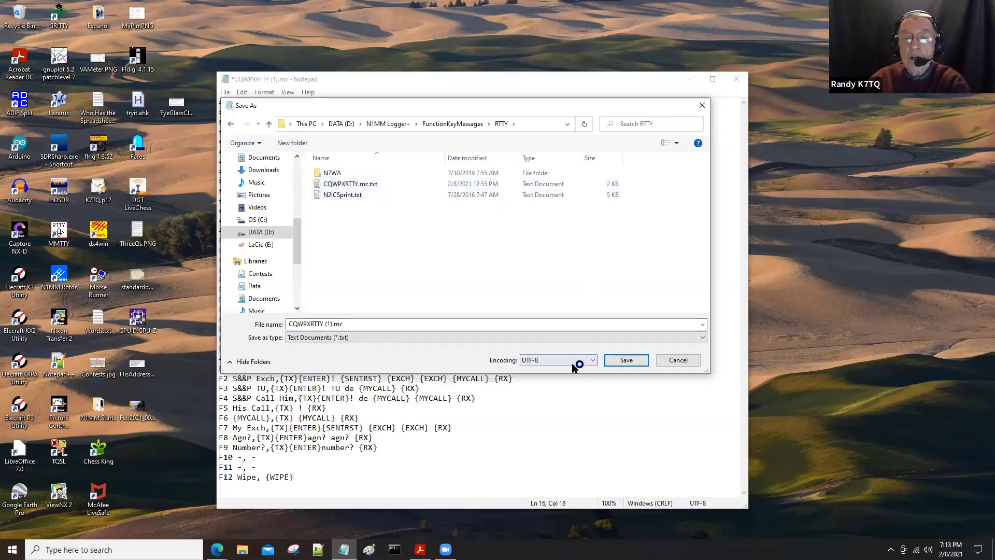
Step: Save the edited message file in the RTTY folder as CQWPXRTTY.mc, using the All Files type
click(355, 337)
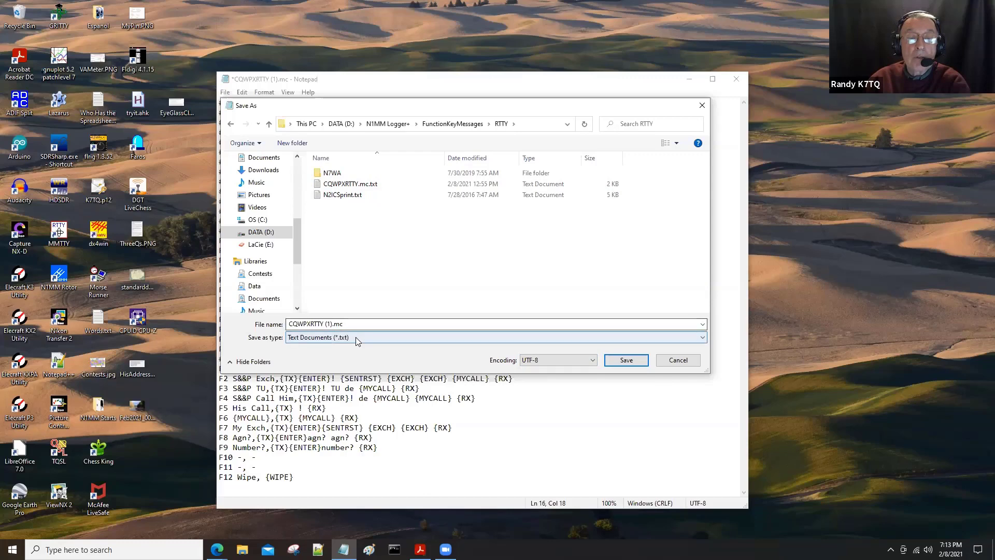
click(351, 348)
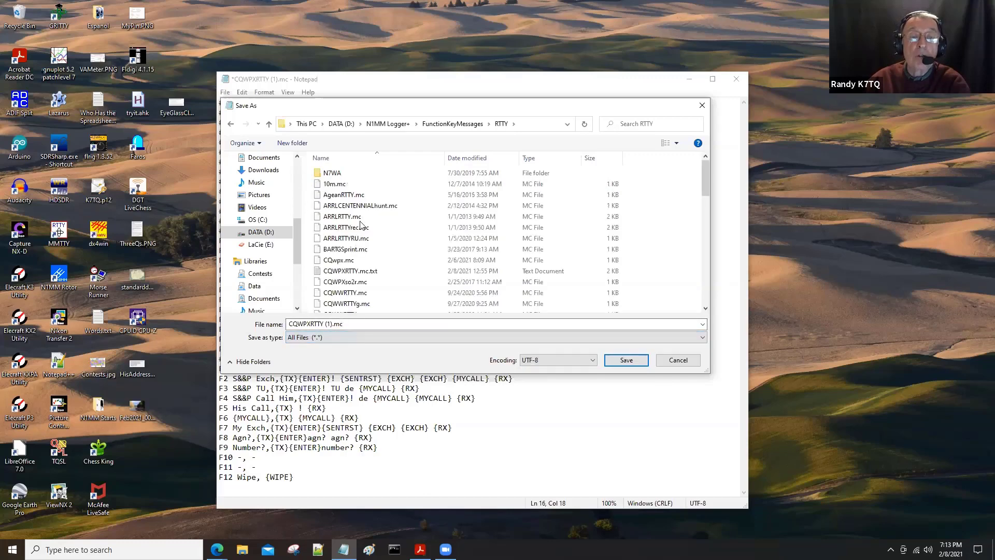
click(355, 324)
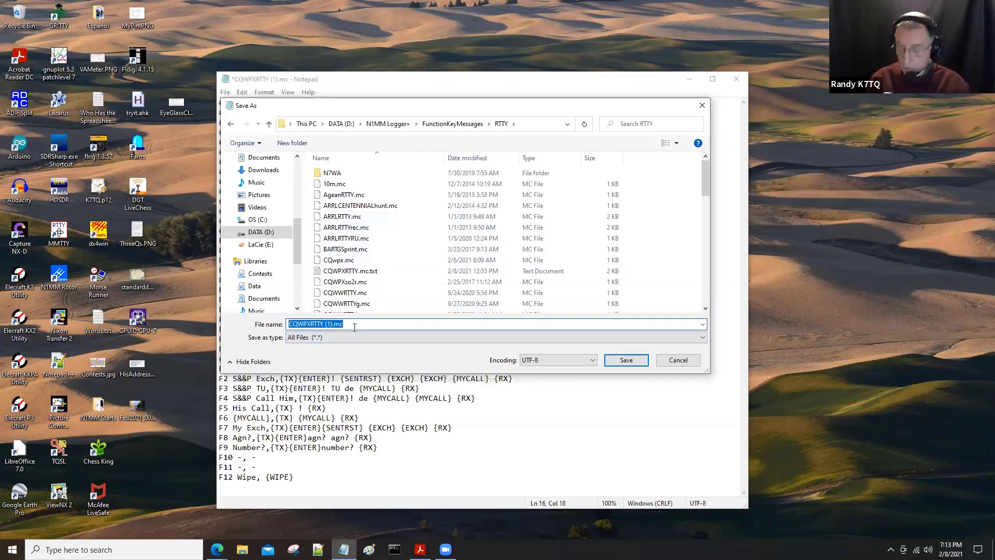
click(354, 324)
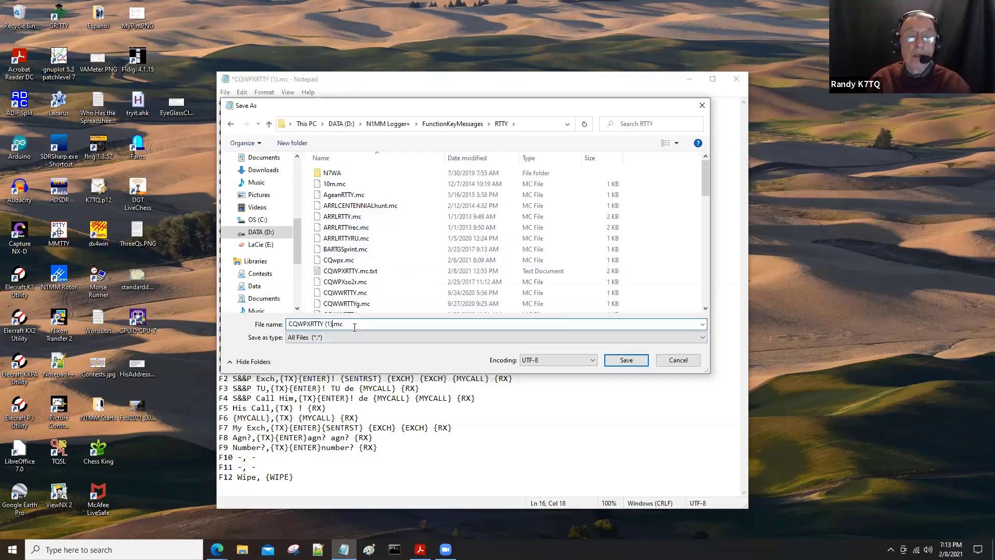
key(BackSpace)
key(BackSpace)
key(BackSpace)
key(BackSpace)
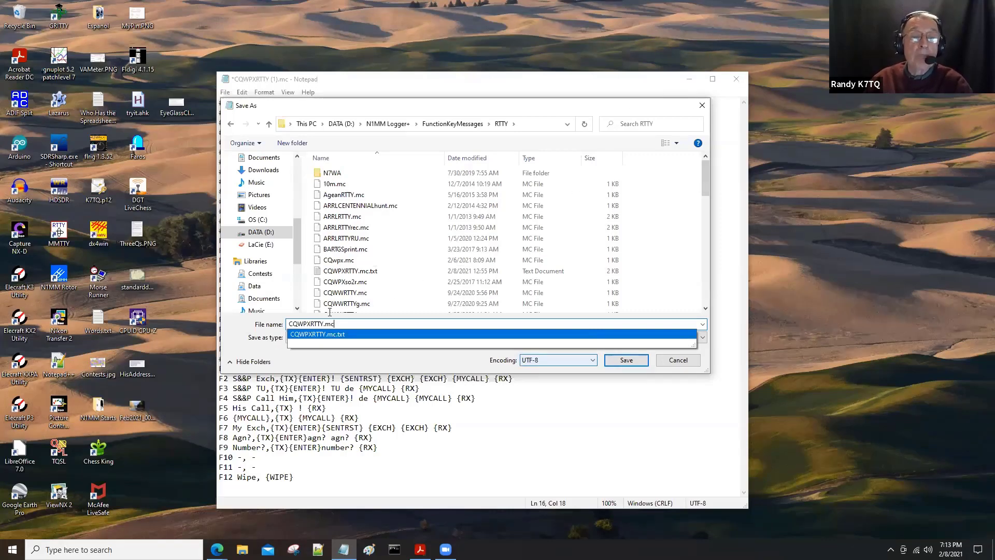
key(Return)
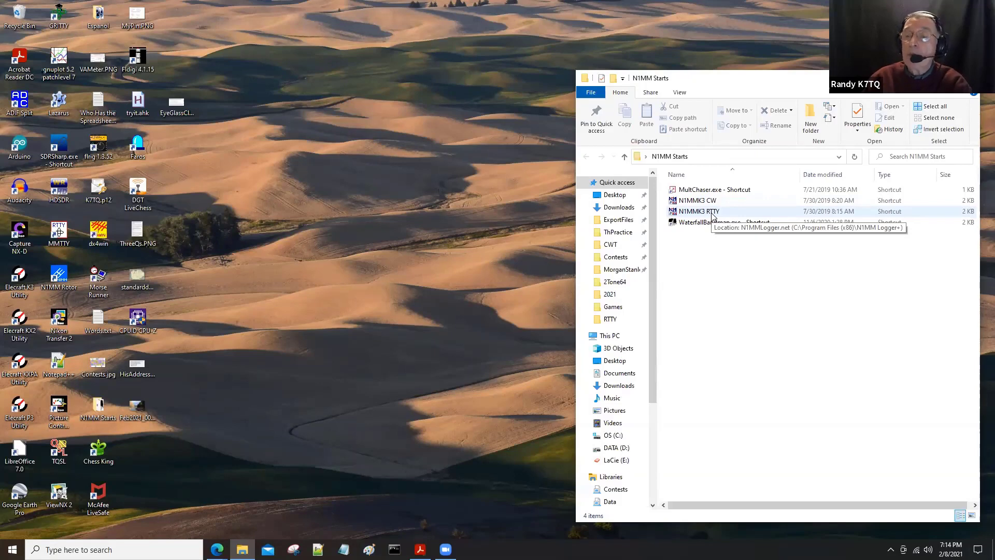
Step: Launch N1MM Logger+ with the N1MMK3 RTTY shortcut from the N1MM Starts folder
double_click(712, 211)
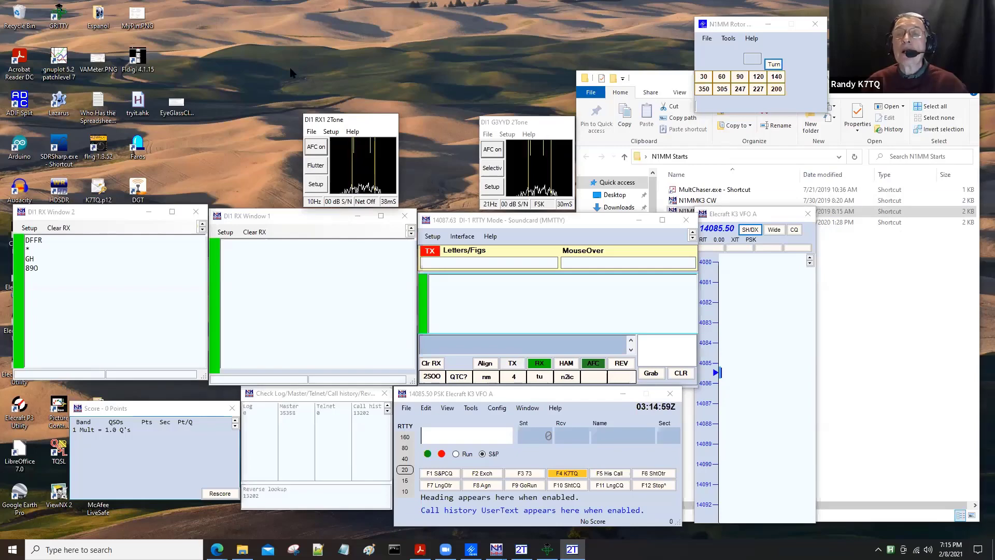
click(647, 82)
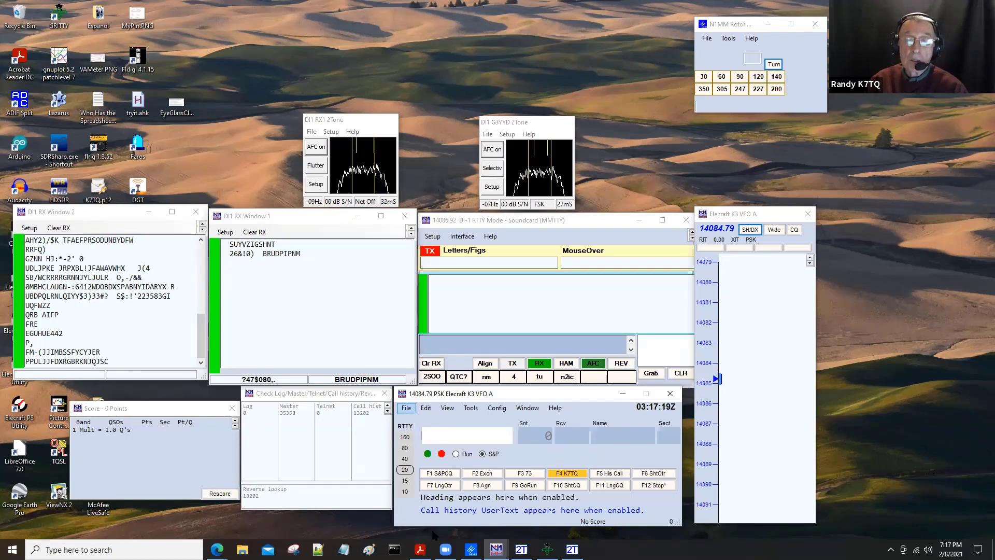
Step: Exit N1MM Logger+ and restart it with the N1MMK3 RTTY shortcut from the desktop's N1MM Starts folder
click(407, 408)
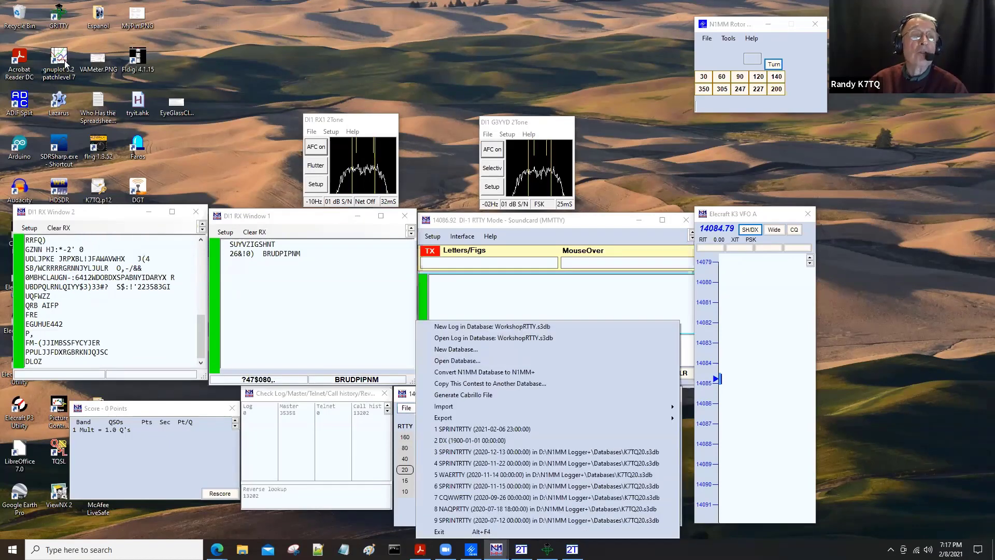
click(440, 532)
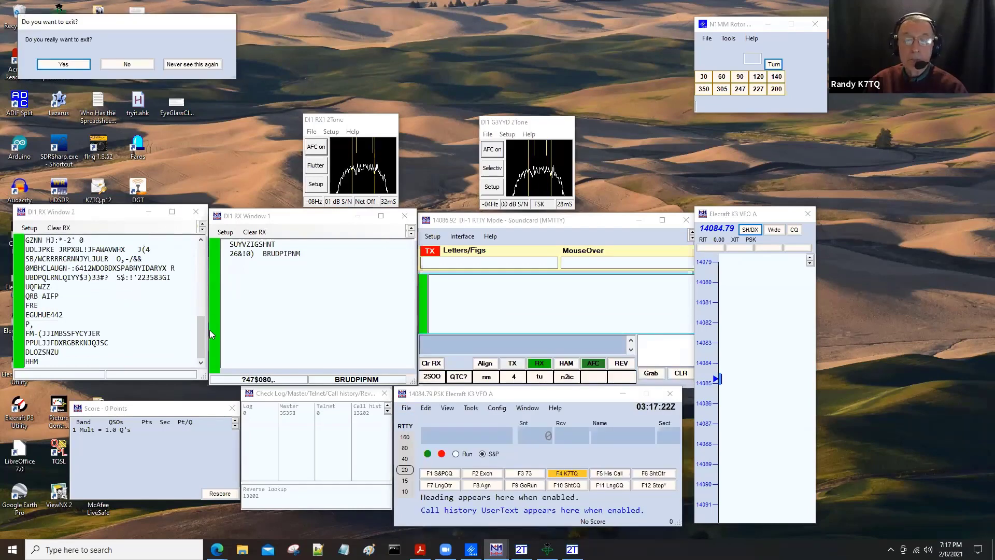
double_click(103, 404)
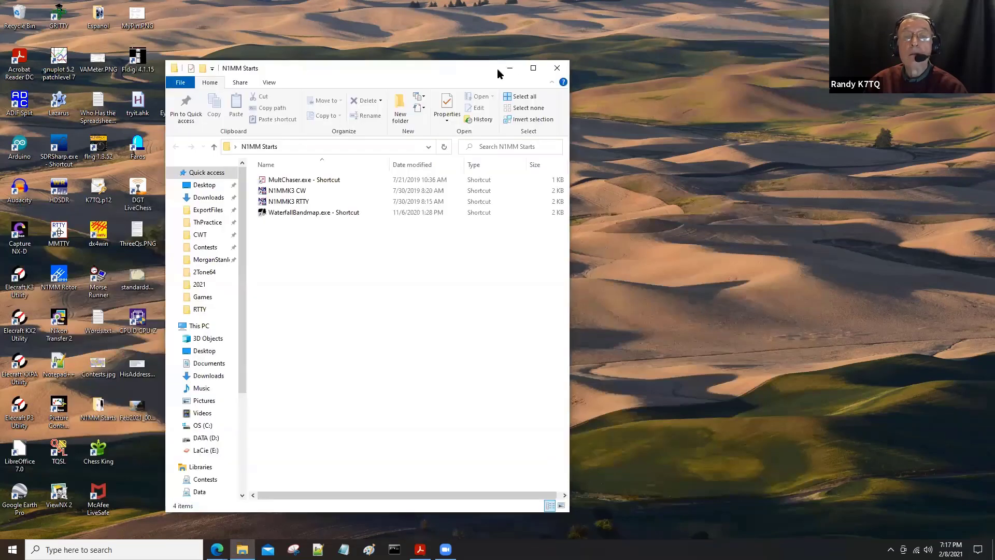
double_click(280, 201)
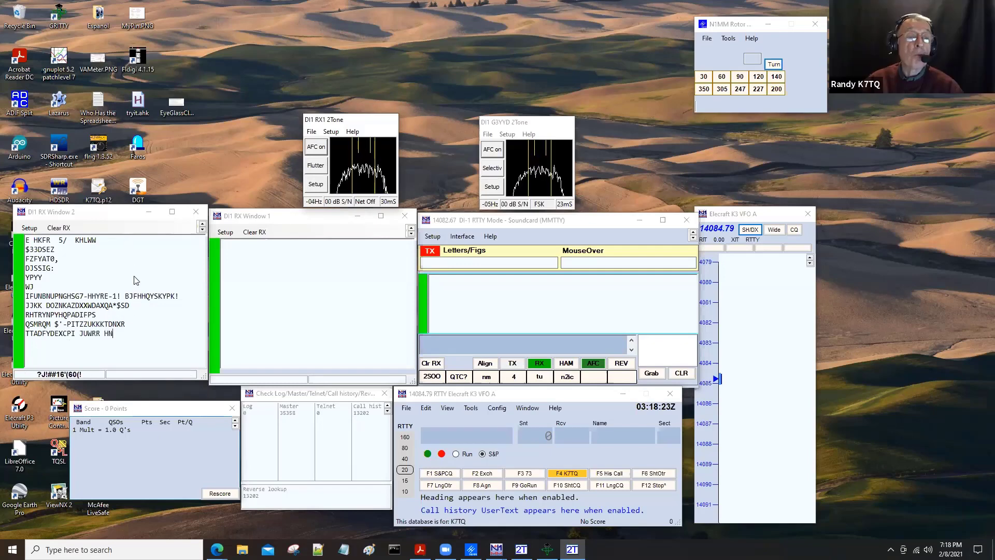
click(29, 228)
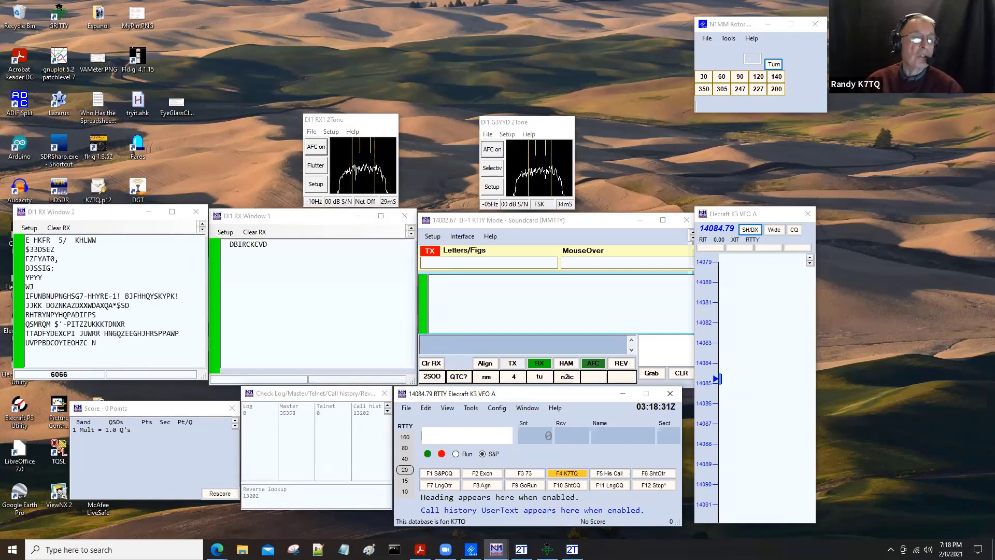
key(alt+Tab)
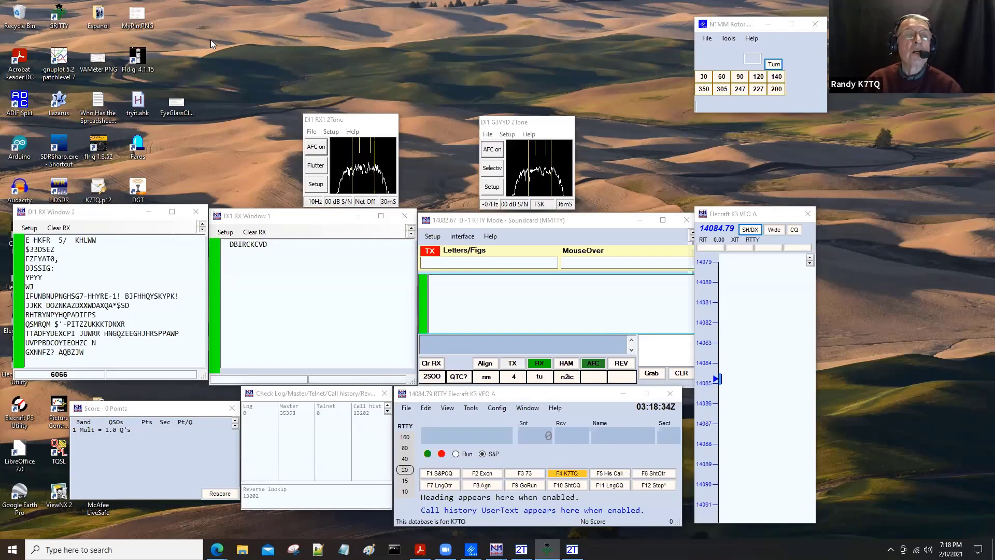
drag(210, 39, 211, 40)
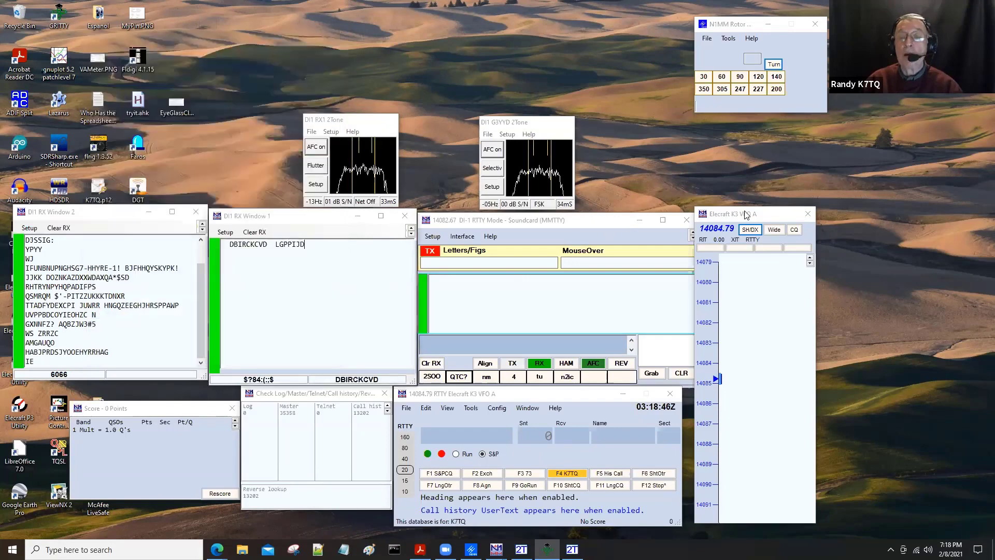
click(754, 215)
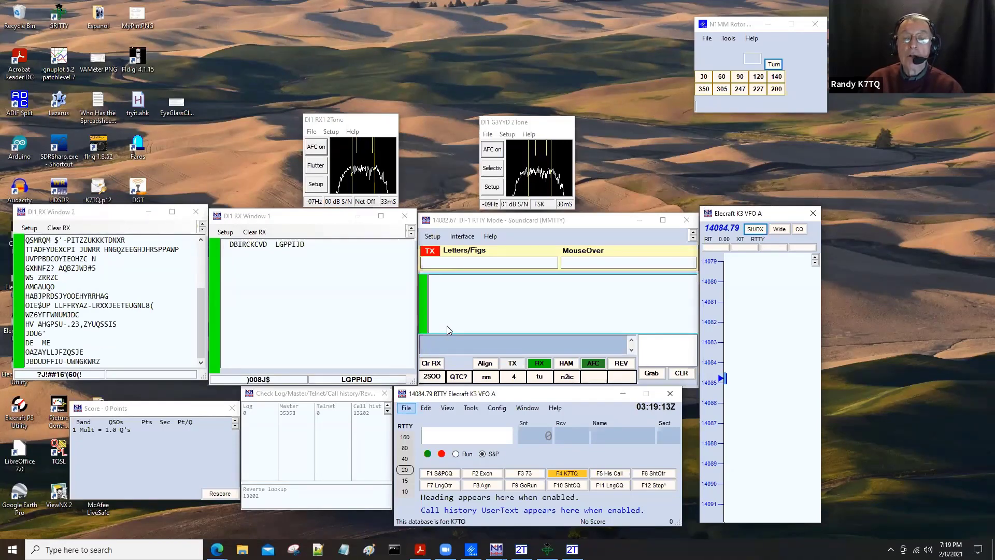
Step: Start a new log in the WorkshopRTTY.s3db database with the log type CQWPXRTTY
key(alt+f)
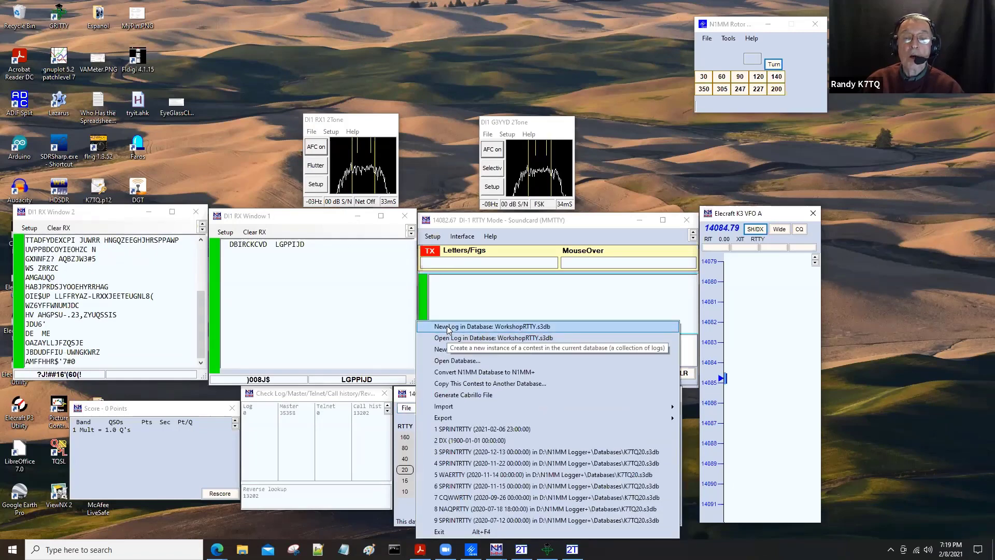
key(Return)
click(90, 48)
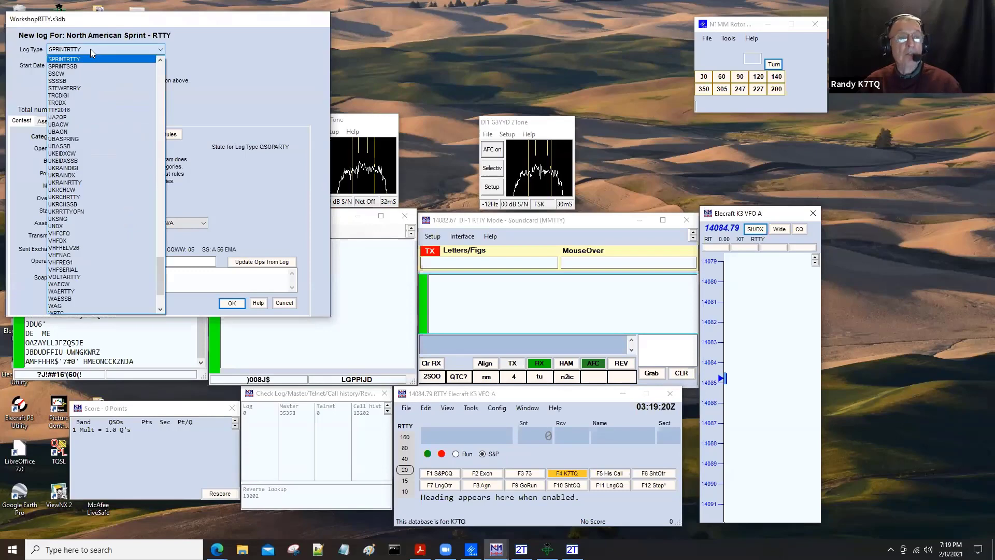
key(c)
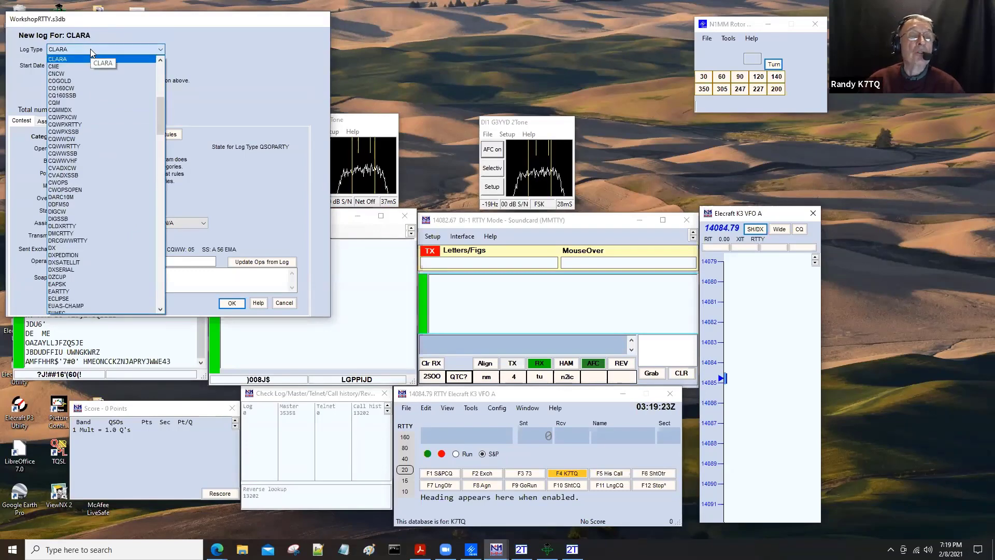
click(80, 125)
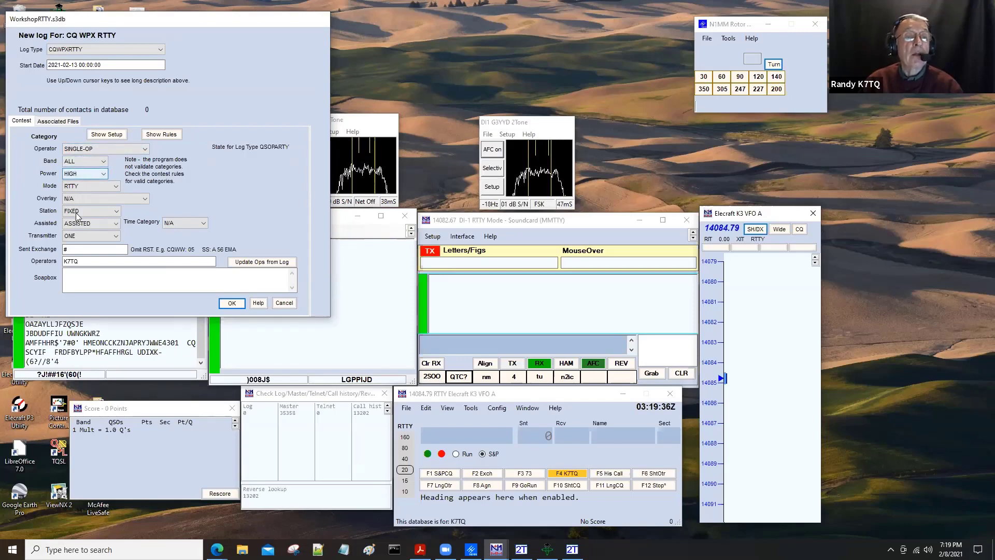
Step: Set the contest category to LOW power and ASSISTED for the new CQ WPX RTTY log
key(Down)
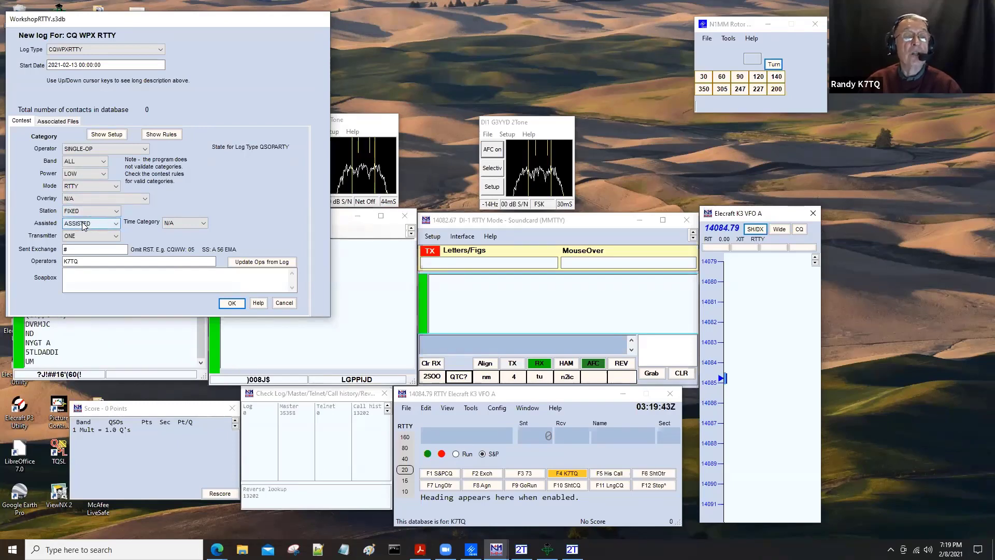
click(83, 225)
click(79, 236)
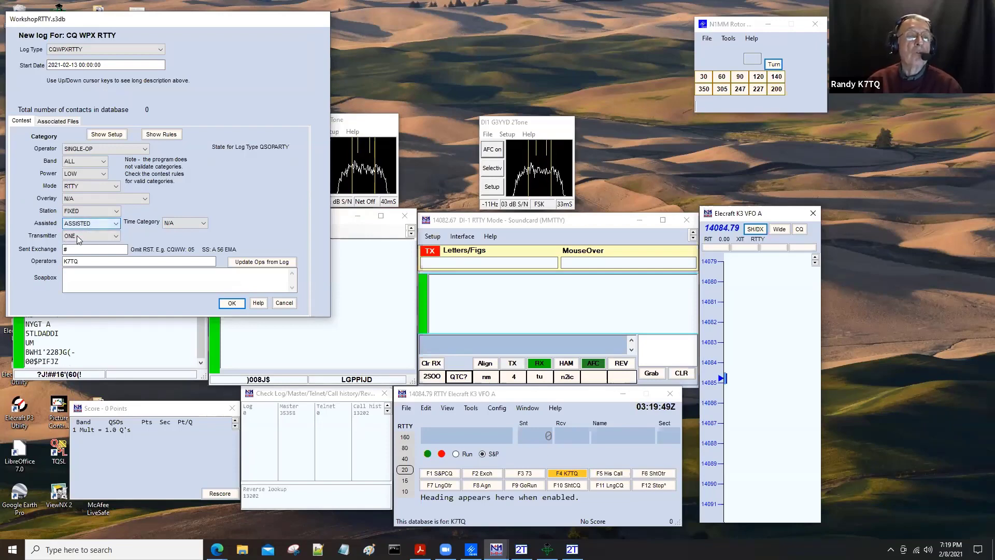
click(77, 251)
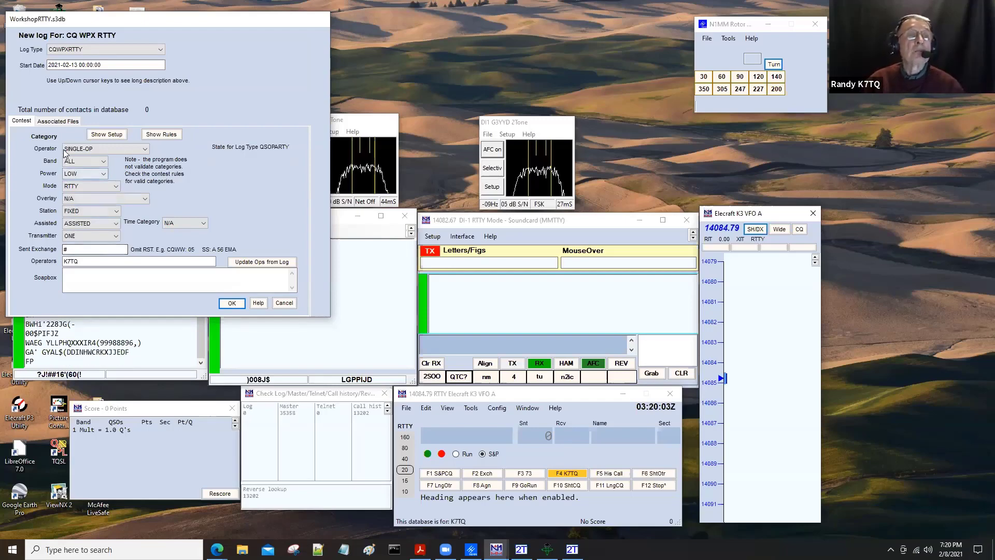
Step: Assign the local RTTY\CQWPXRTTY.mc as the digital function key file, declining the website download, and confirm the new log
click(61, 122)
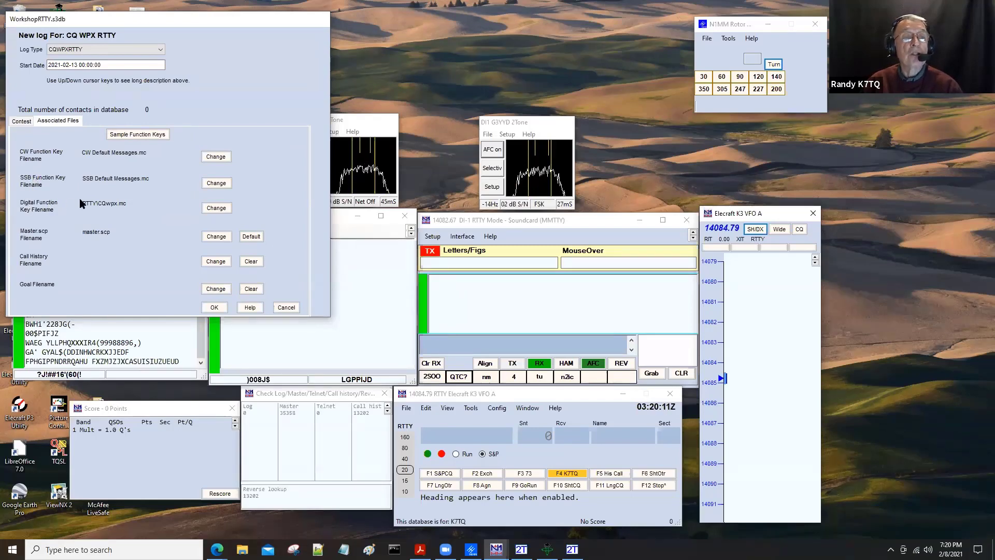
click(217, 208)
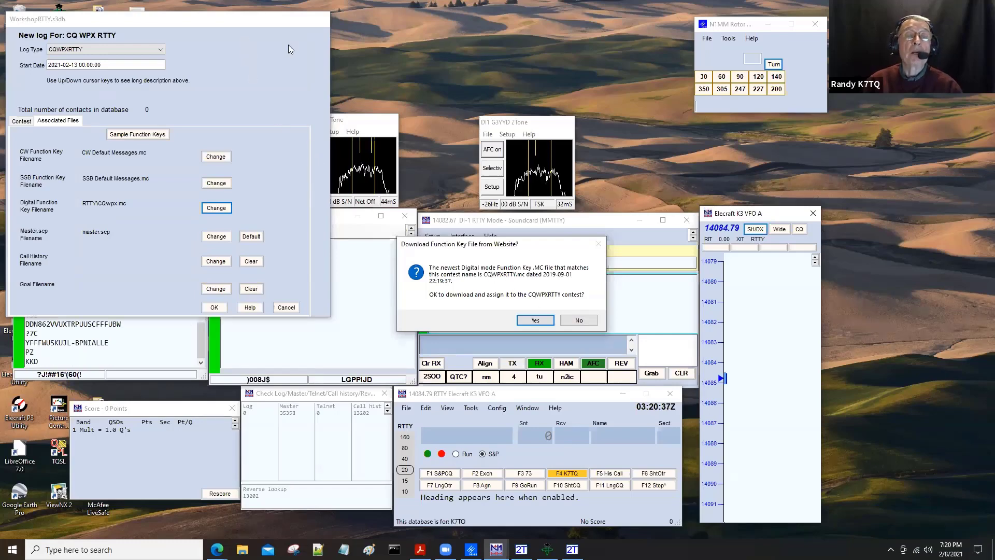
click(579, 320)
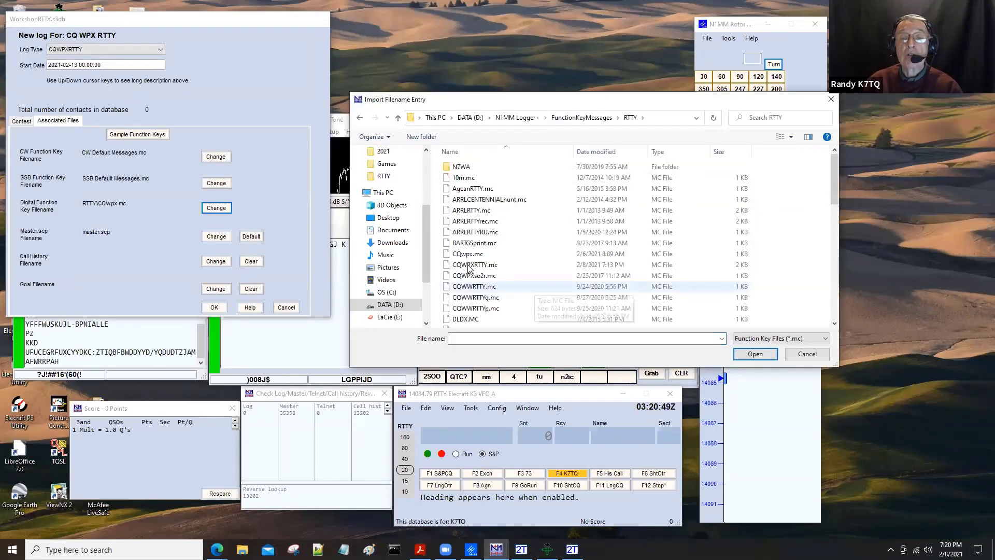
click(485, 266)
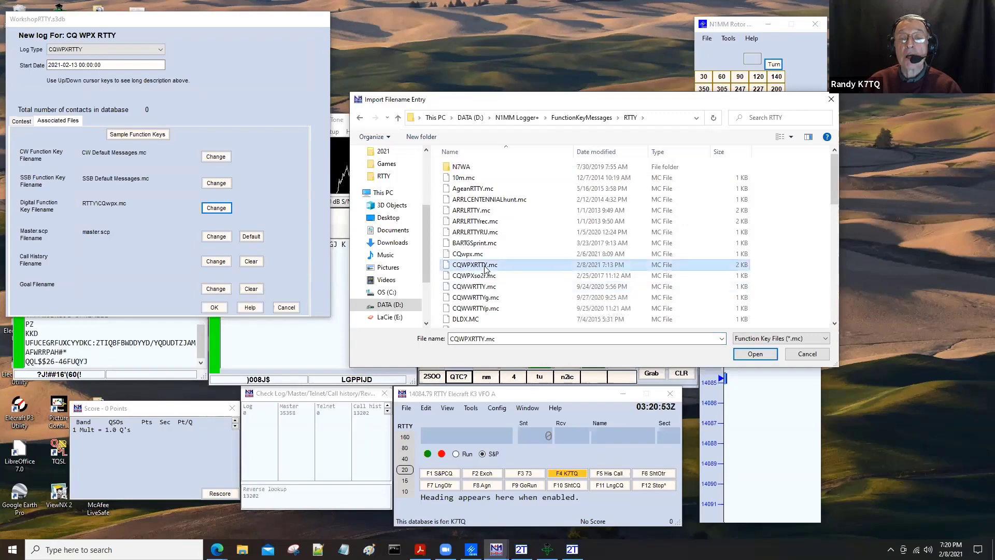
click(755, 354)
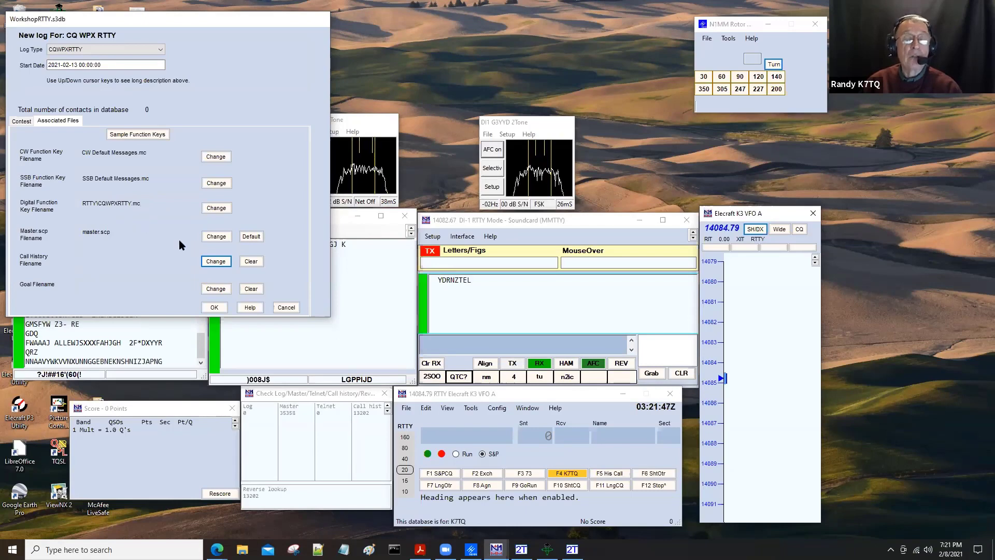
click(212, 307)
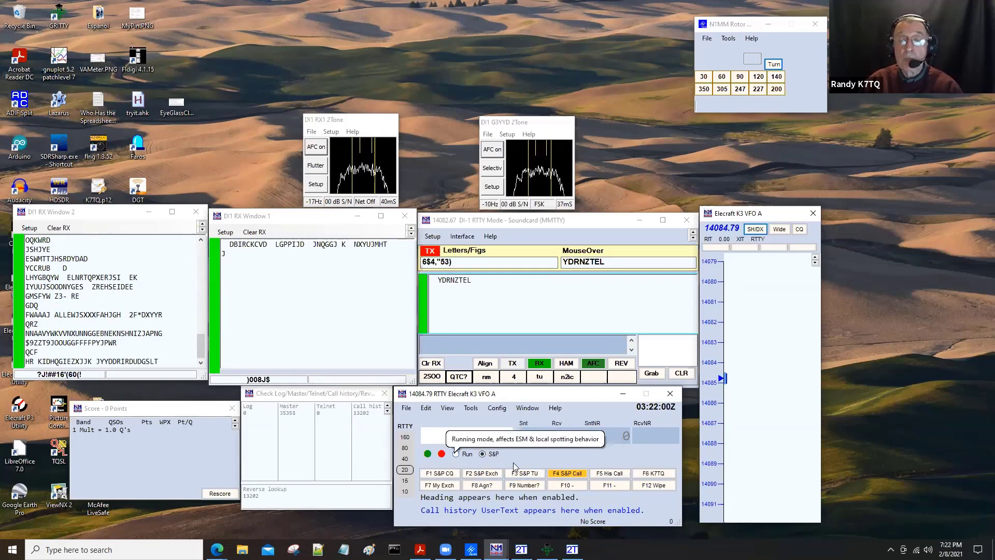
Step: Switch the entry window to Run mode and send the F1 Run CQ message
click(456, 454)
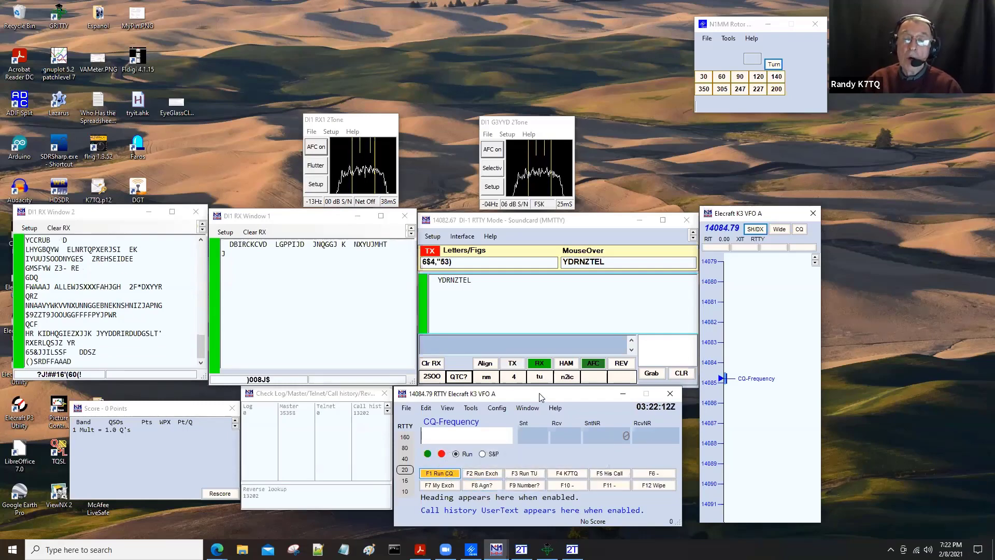
click(441, 475)
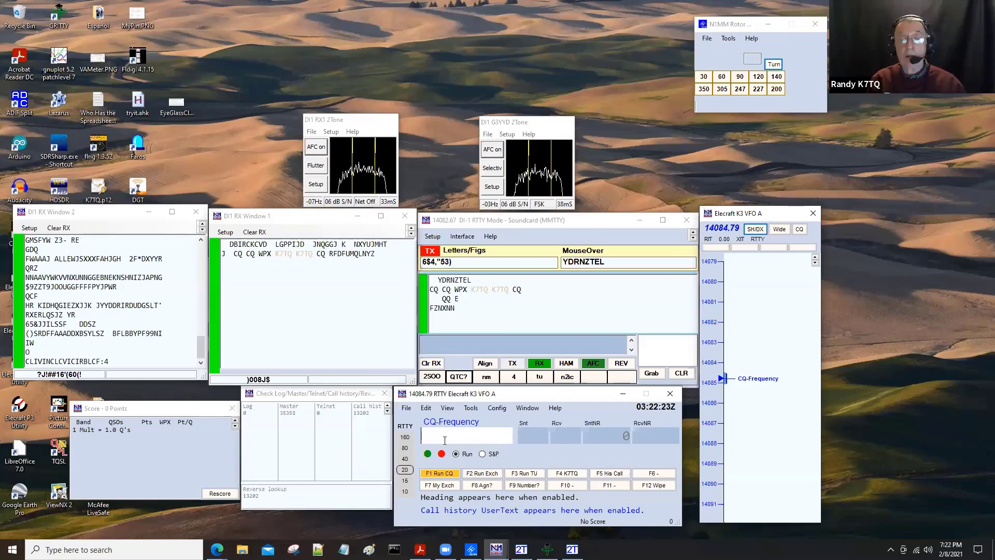
Step: Enter the call WA0WWW with received serial number 005 and send the run exchange
text(WA0WWW)
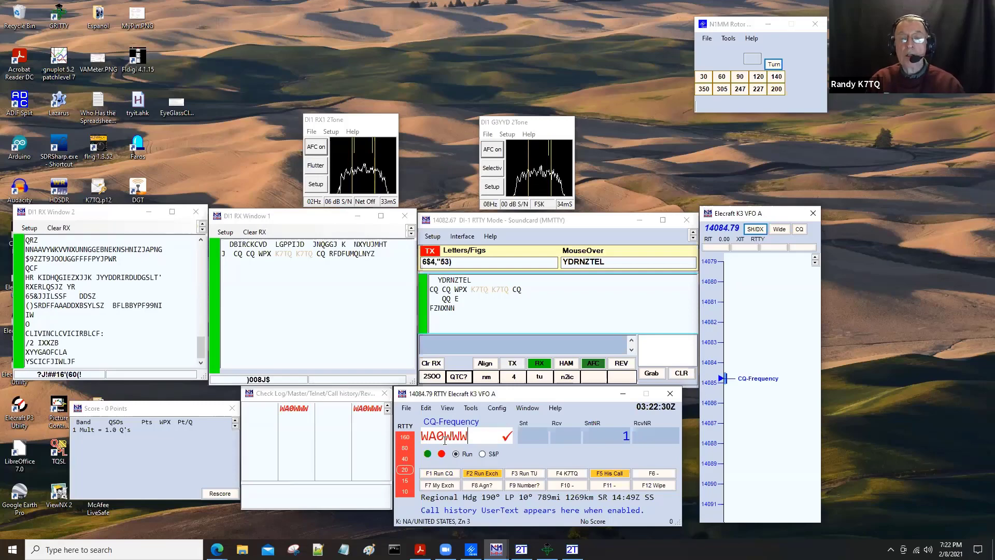
key(space)
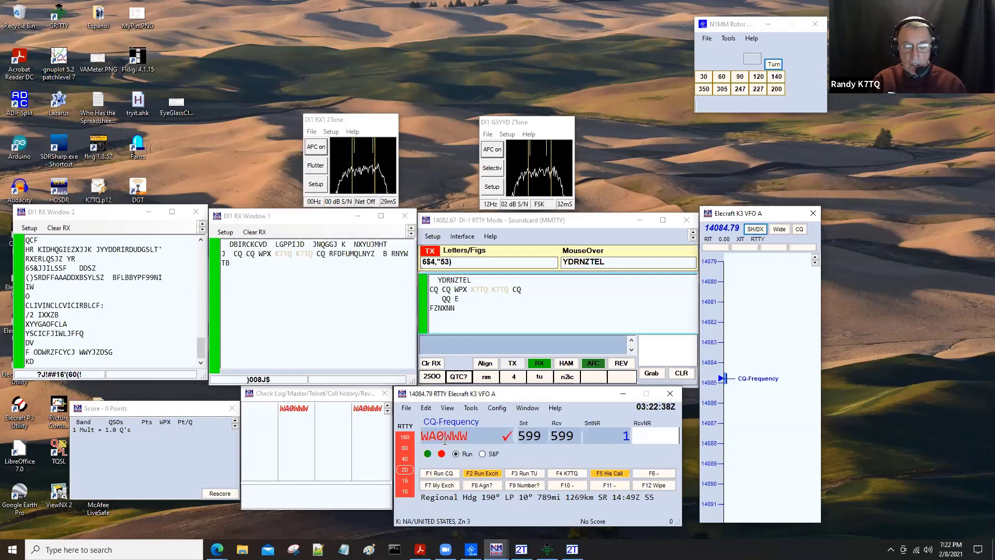
text(005)
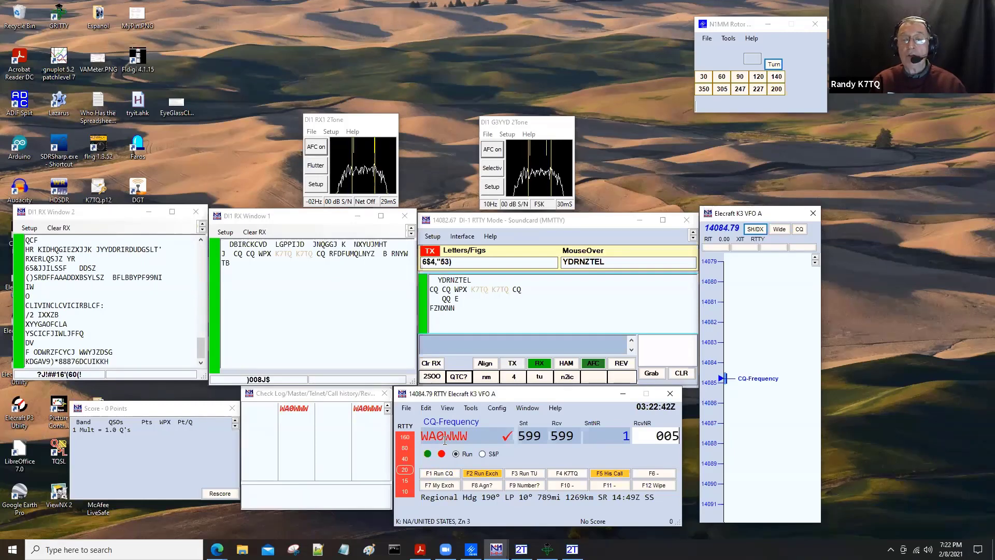
key(Return)
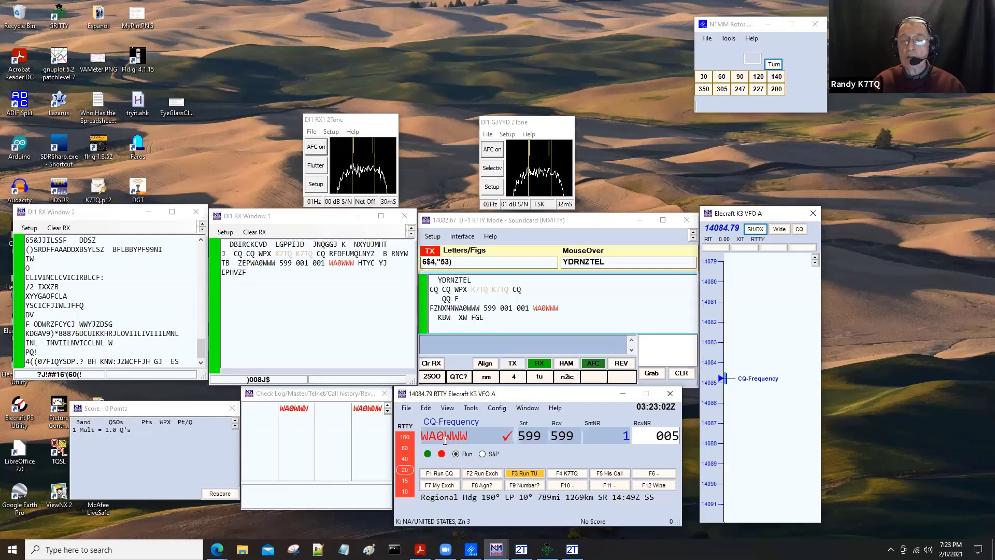
key(Return)
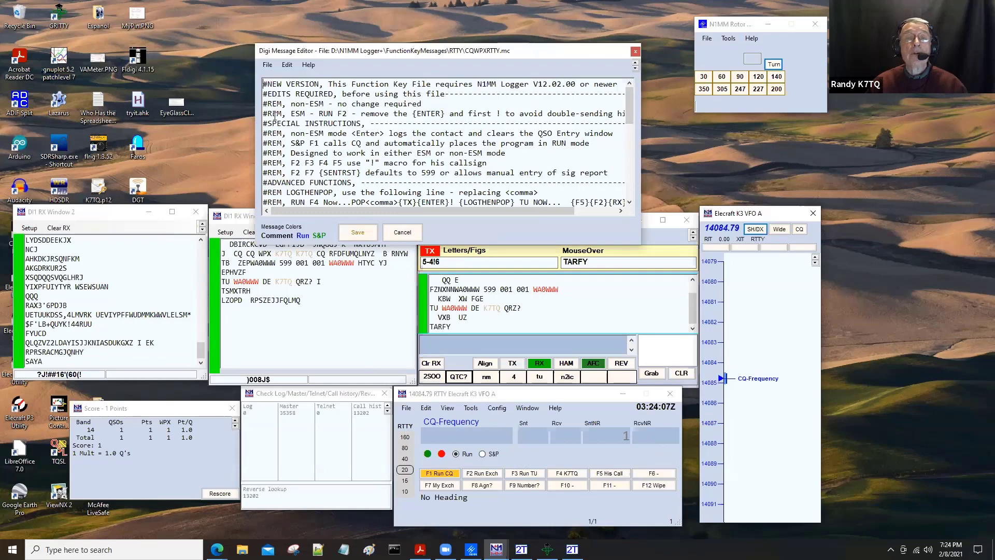
Step: Replace QRZ? with CQ at the end of the F3 Run TU message in CQWPXRTTY.mc and save the file
scroll(435, 115, down, 4)
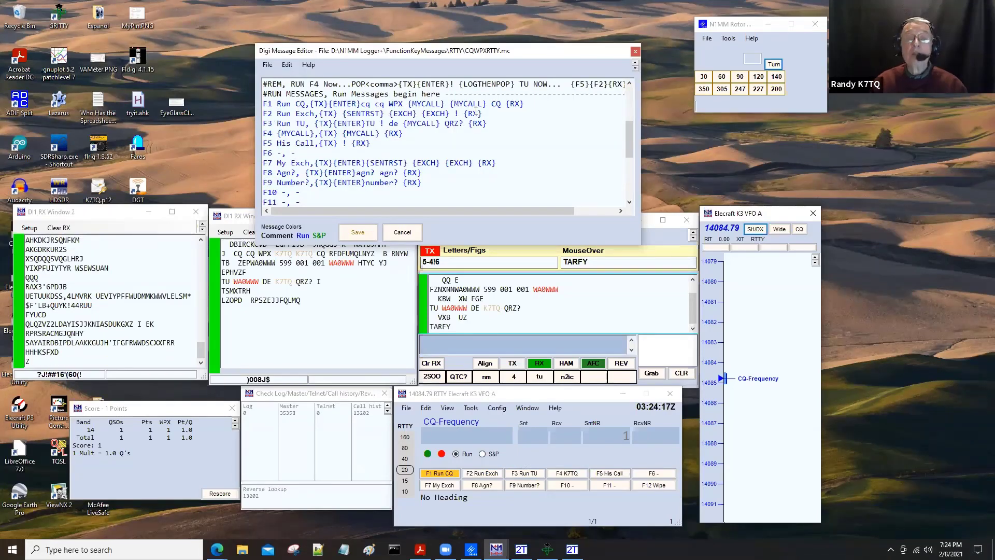
click(463, 123)
key(BackSpace)
key(BackSpace)
key(BackSpace)
key(BackSpace)
text(CQ)
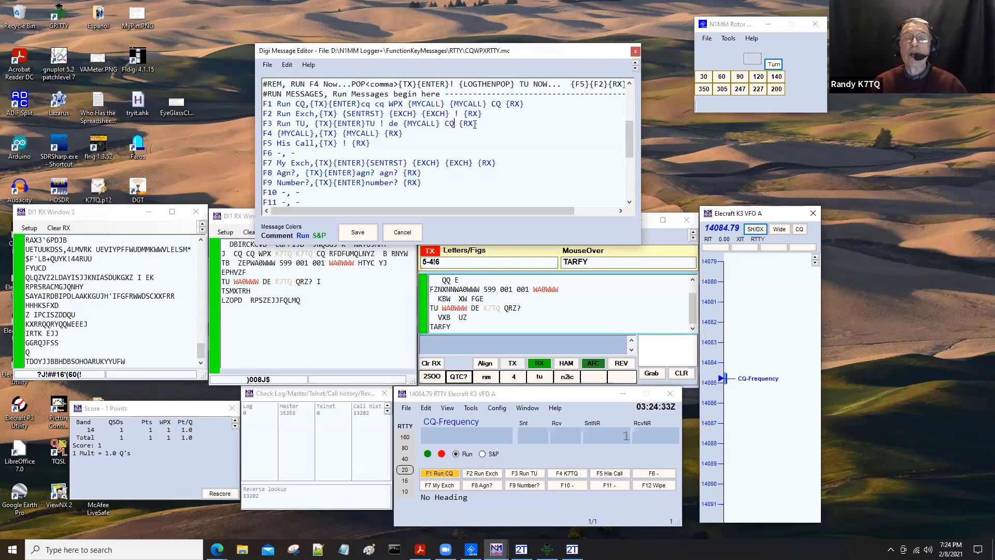
click(356, 233)
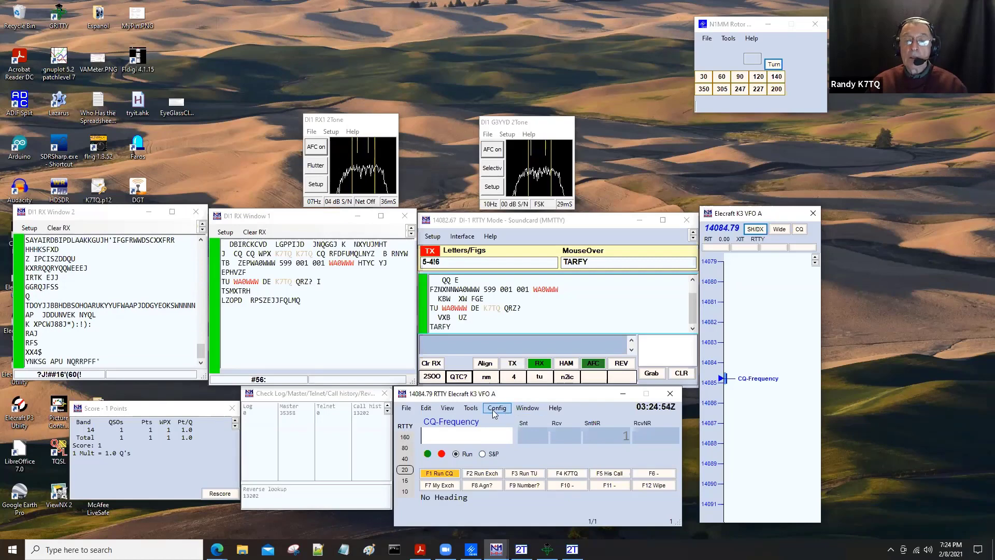
Step: Download and install the latest Check Partial file (master.scp) from the Internet and close the completion notice
click(472, 408)
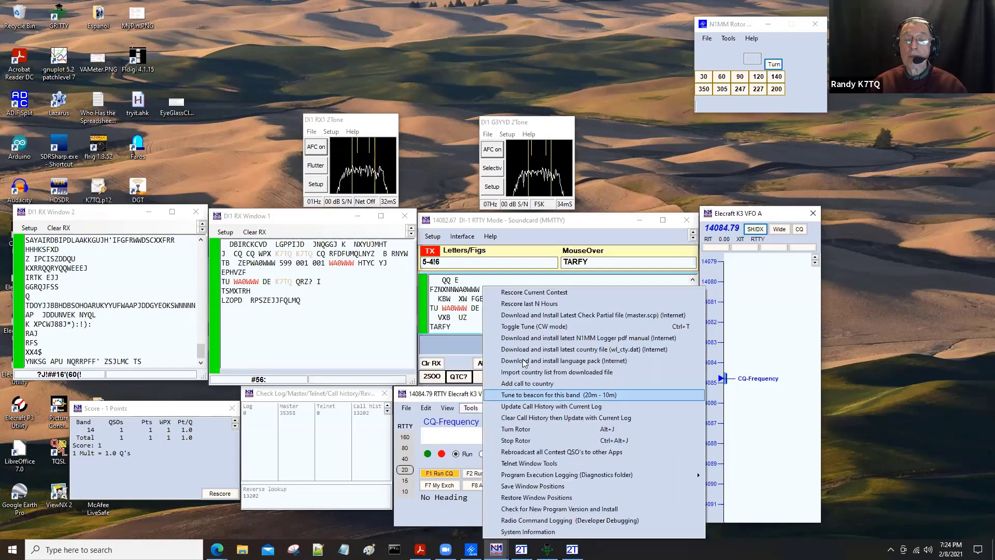
click(527, 317)
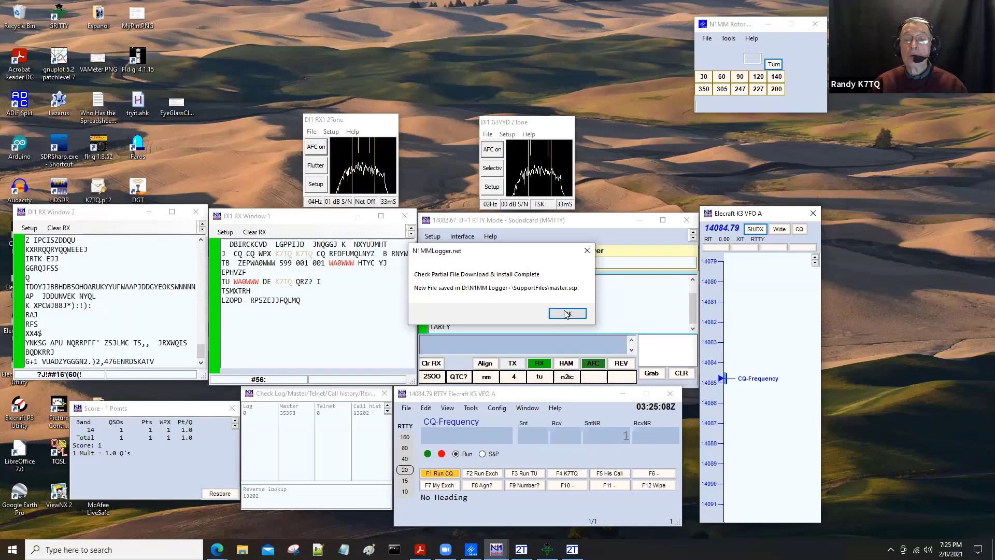
click(471, 408)
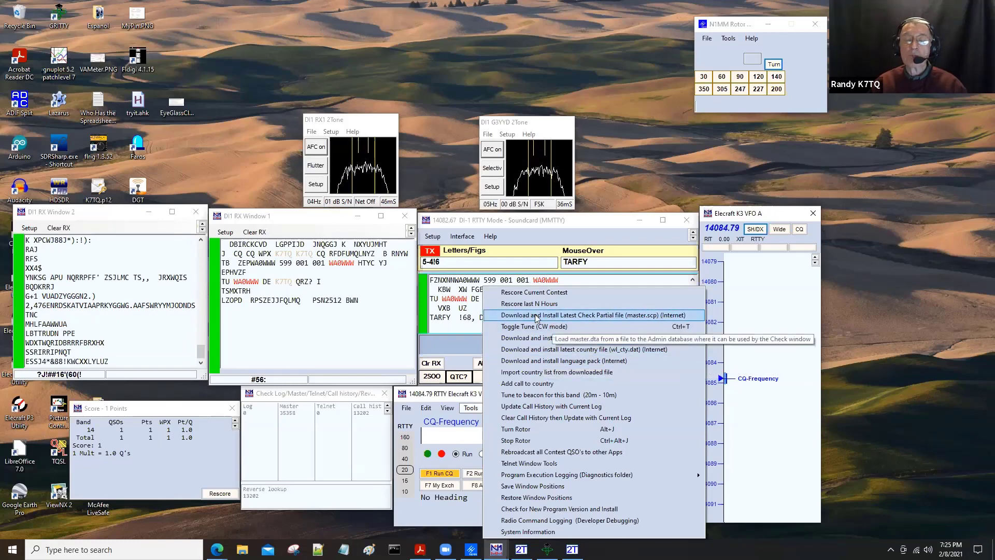
click(584, 316)
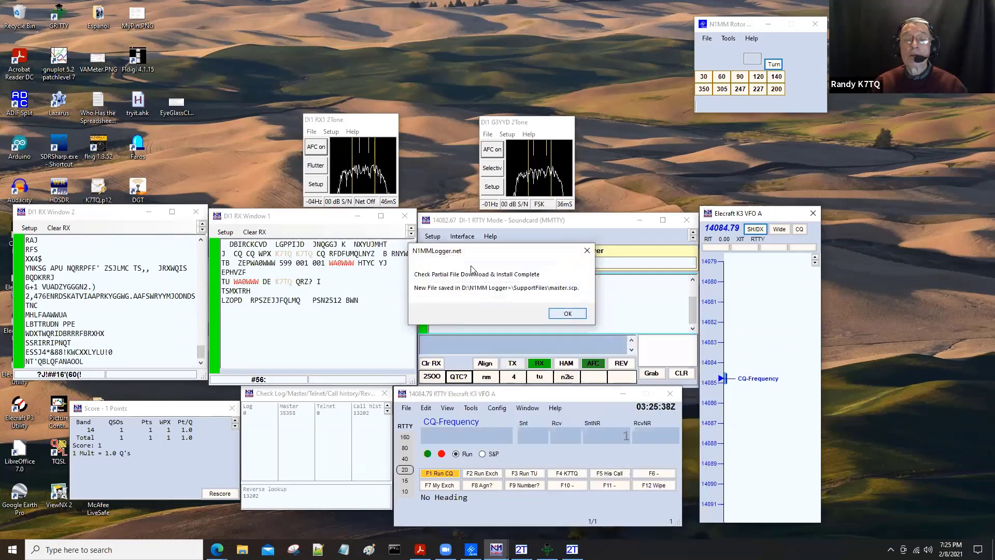
click(568, 314)
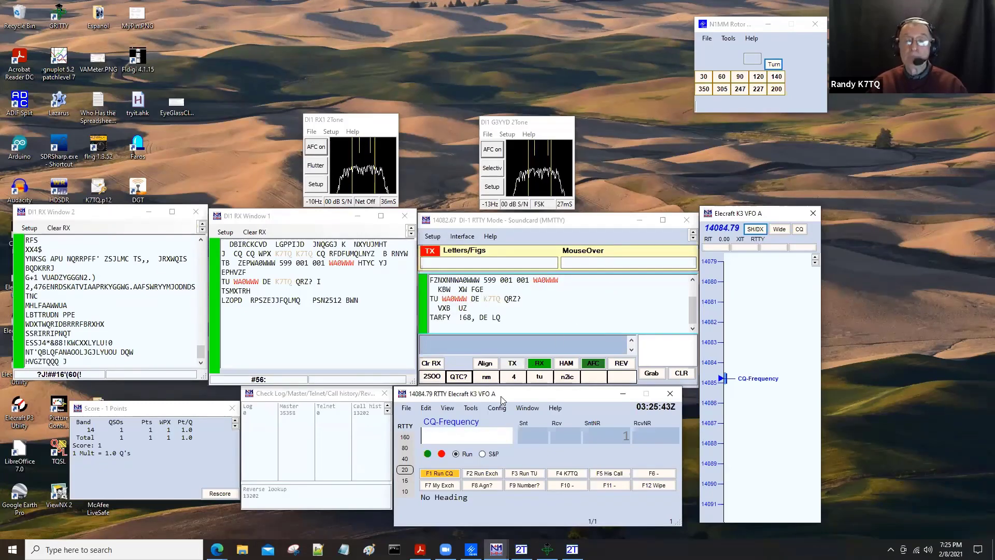
Step: Switch the entry window to S&P mode, enter the call N7GCO and send the F4 S&P Call message
click(482, 454)
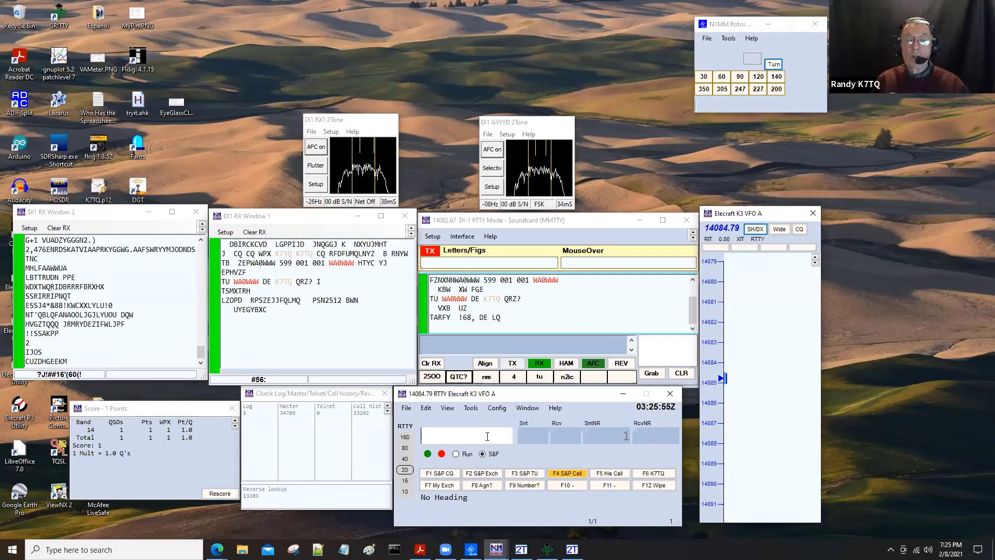
text(N7GOC)
key(BackSpace)
key(BackSpace)
text(CO)
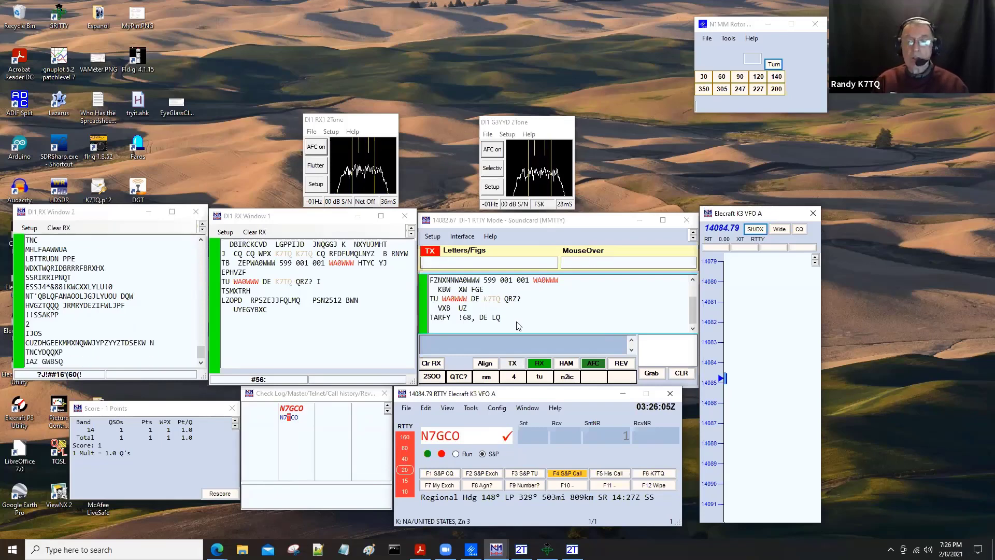
key(Return)
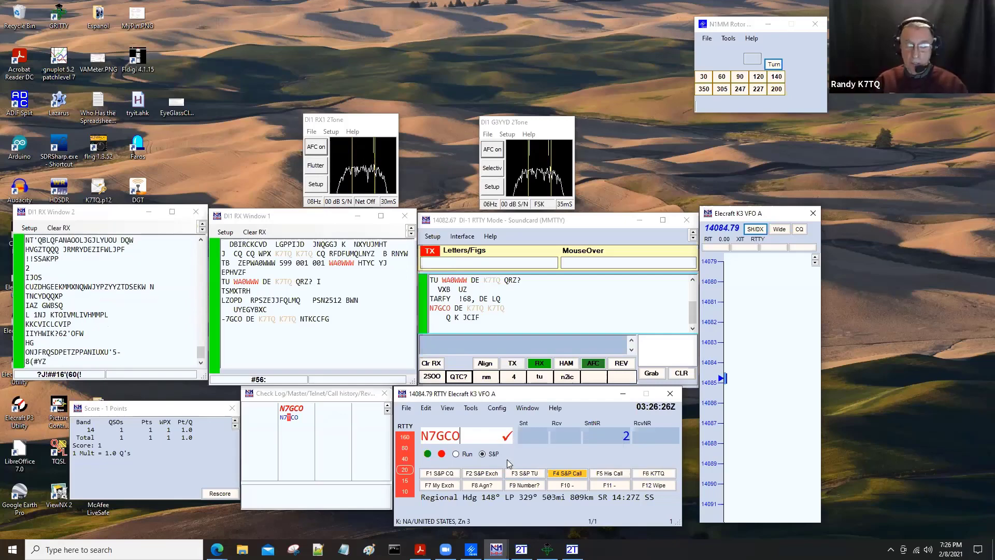
key(space)
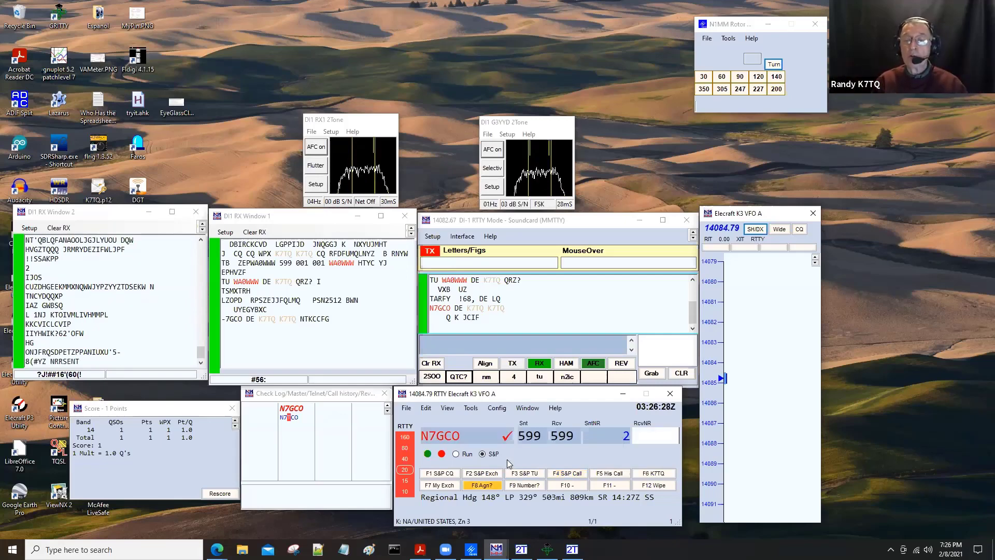
text(85)
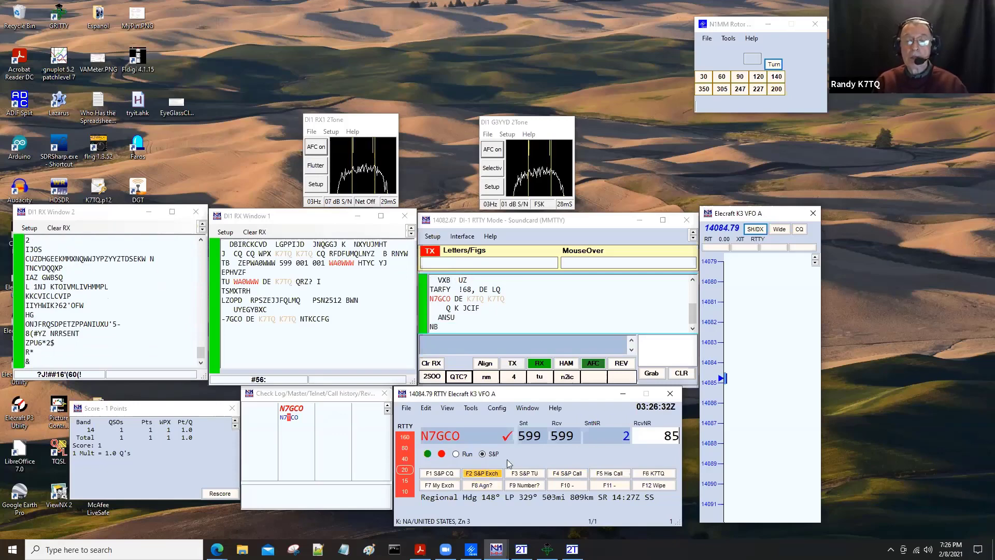
key(space)
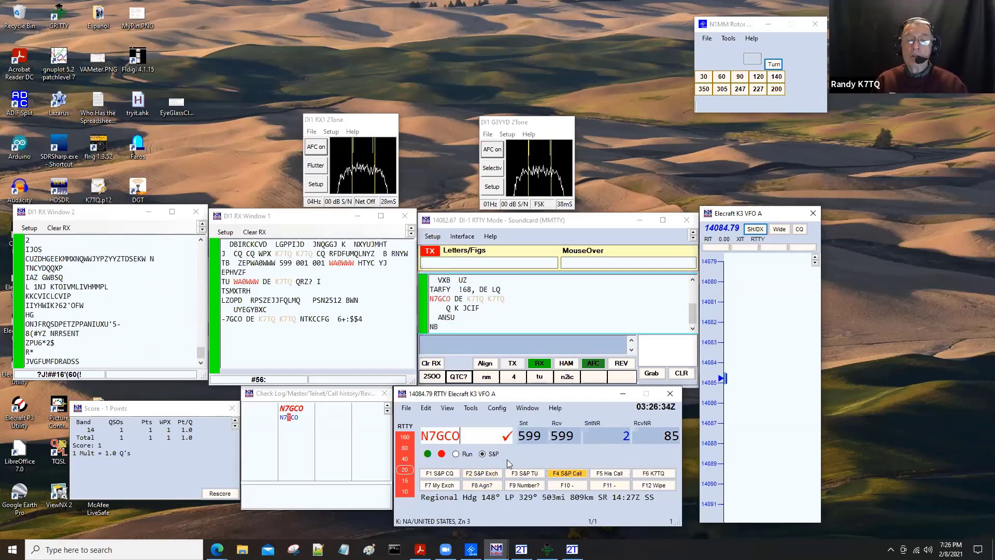
key(space)
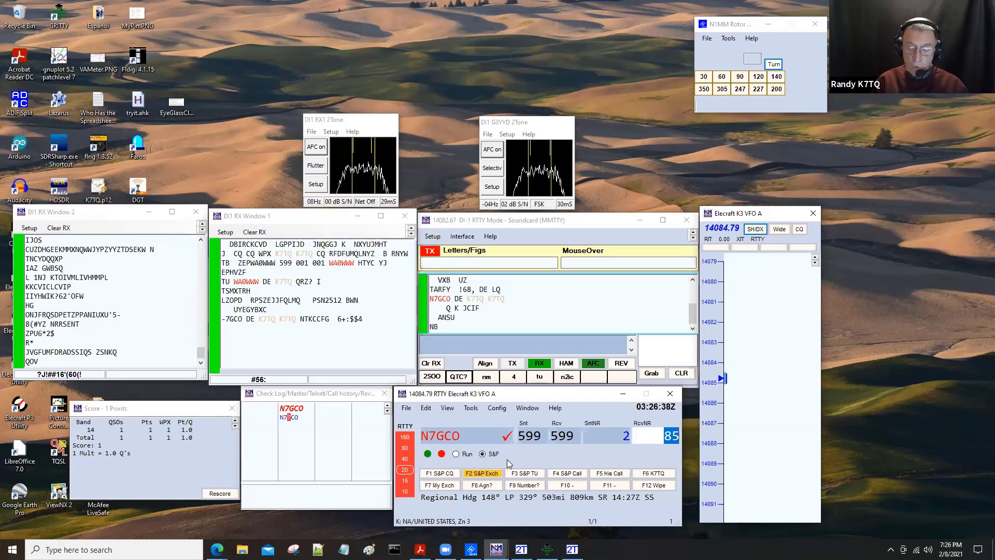
text(86)
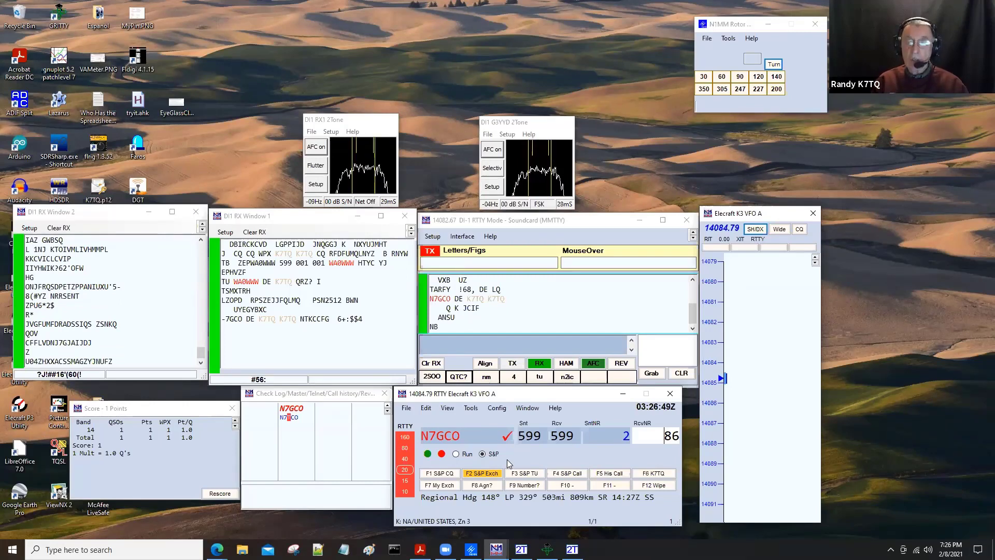
key(space)
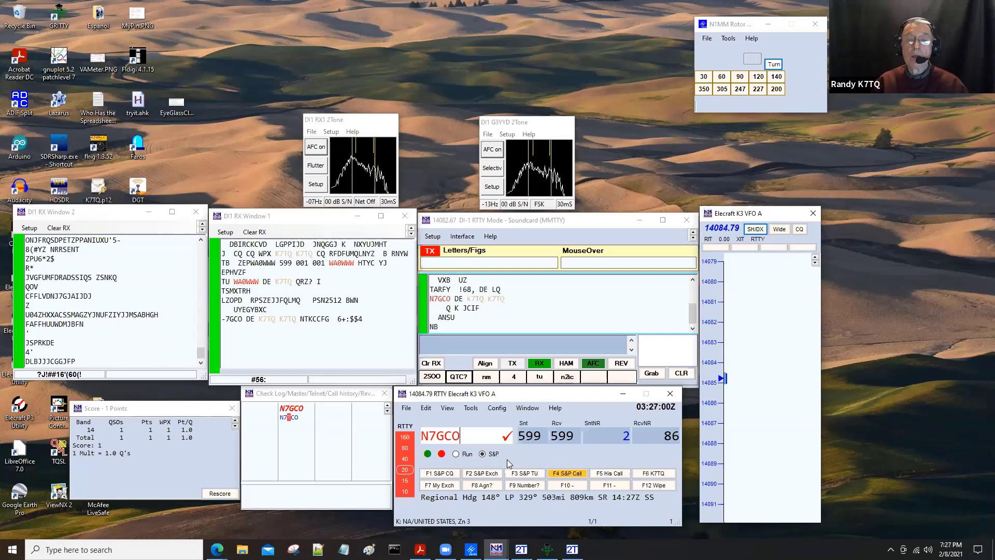
key(Return)
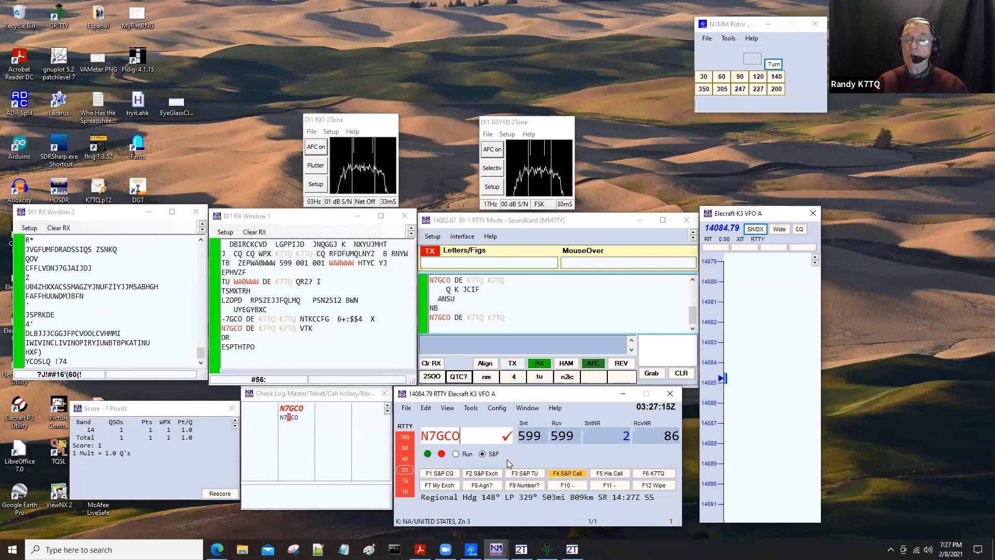
key(space)
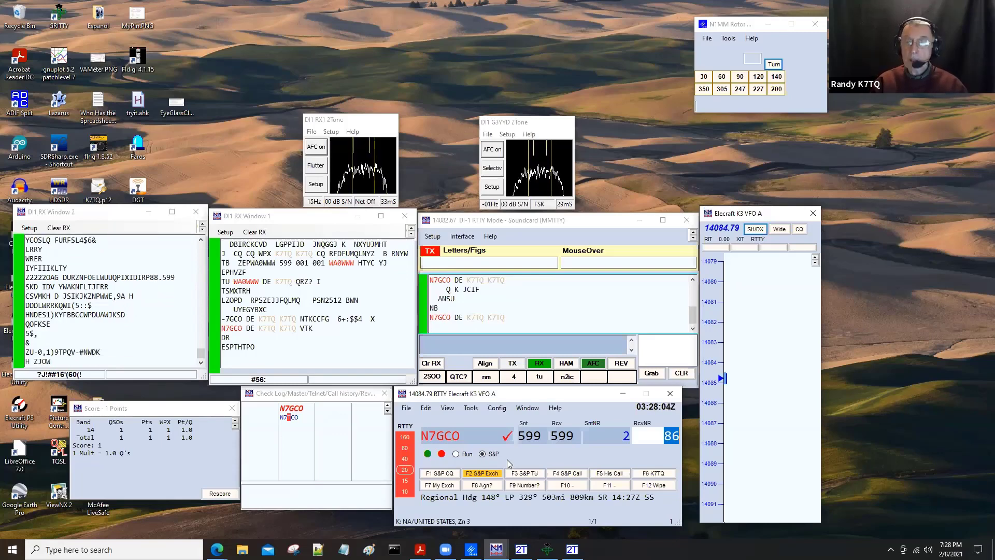
key(Tab)
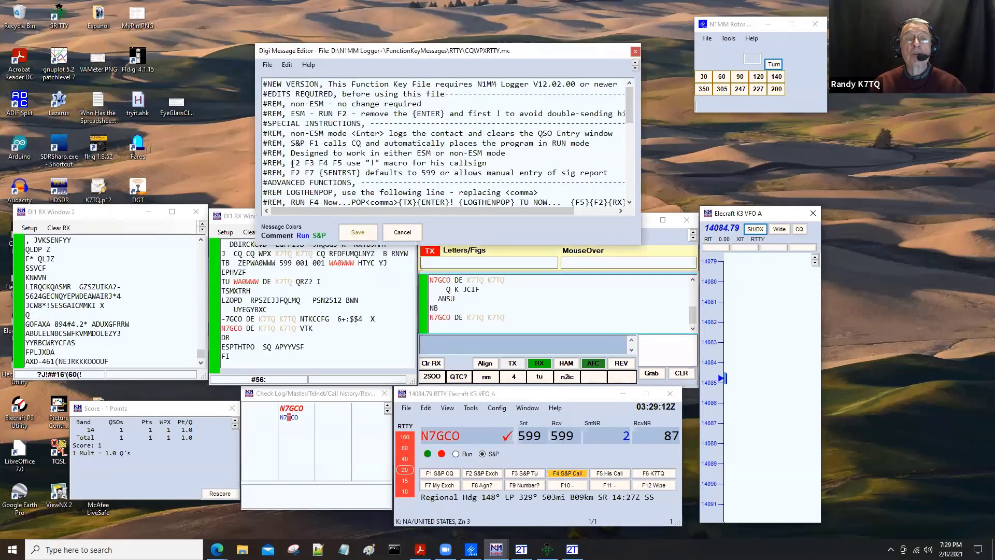
Step: Remove {ENTER}! de from the F4 S&P Call Him message, leaving {TX} {MYCALL} {MYCALL} {RX}, and save the file
scroll(280, 150, down, 10)
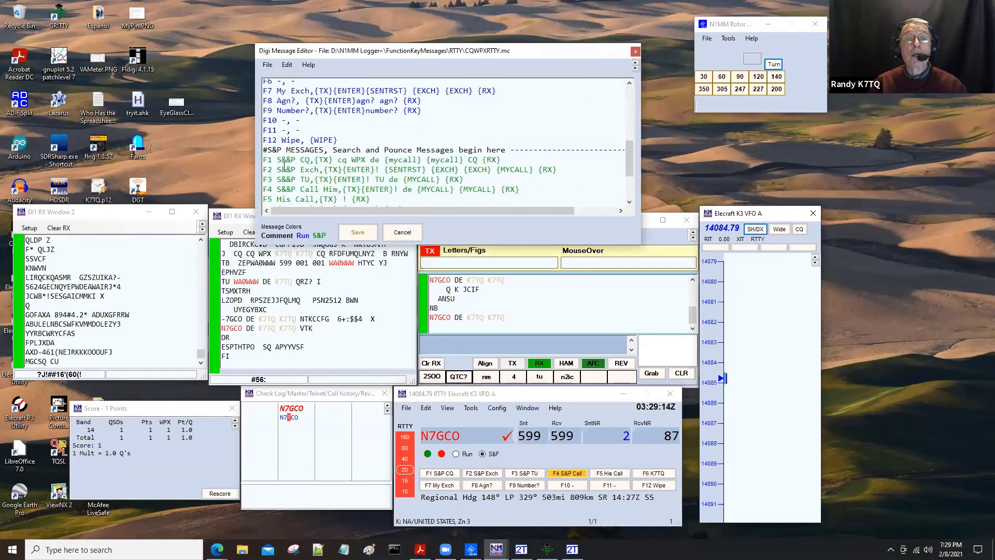
scroll(284, 169, down, 1)
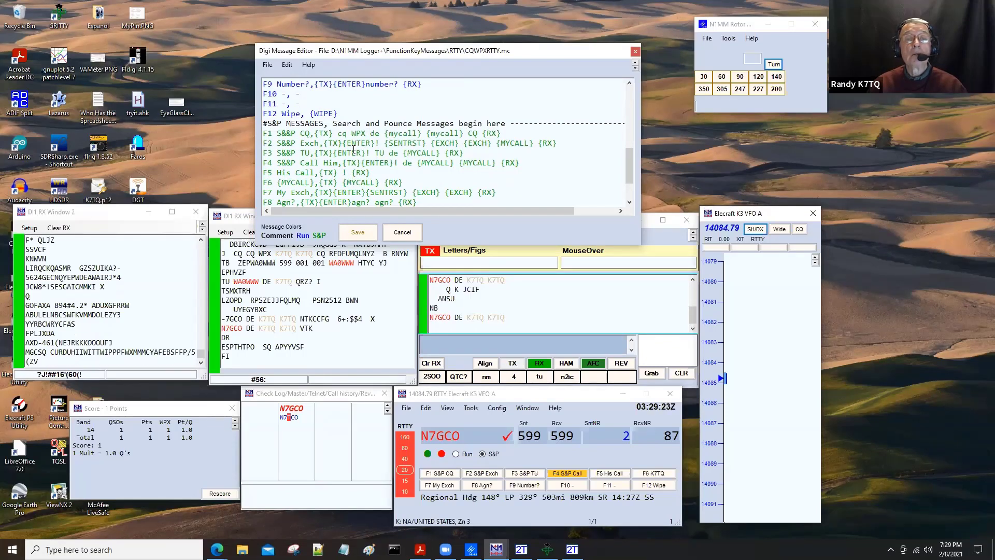
scroll(353, 150, down, 1)
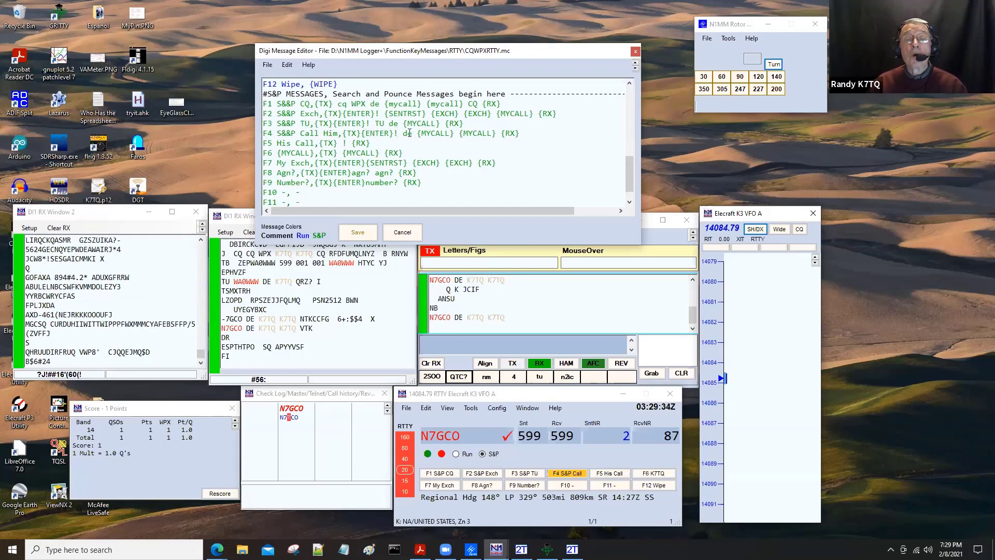
key(BackSpace)
key(BackSpace)
key(BackSpace)
key(BackSpace)
key(BackSpace)
key(BackSpace)
key(BackSpace)
key(BackSpace)
key(BackSpace)
key(BackSpace)
key(BackSpace)
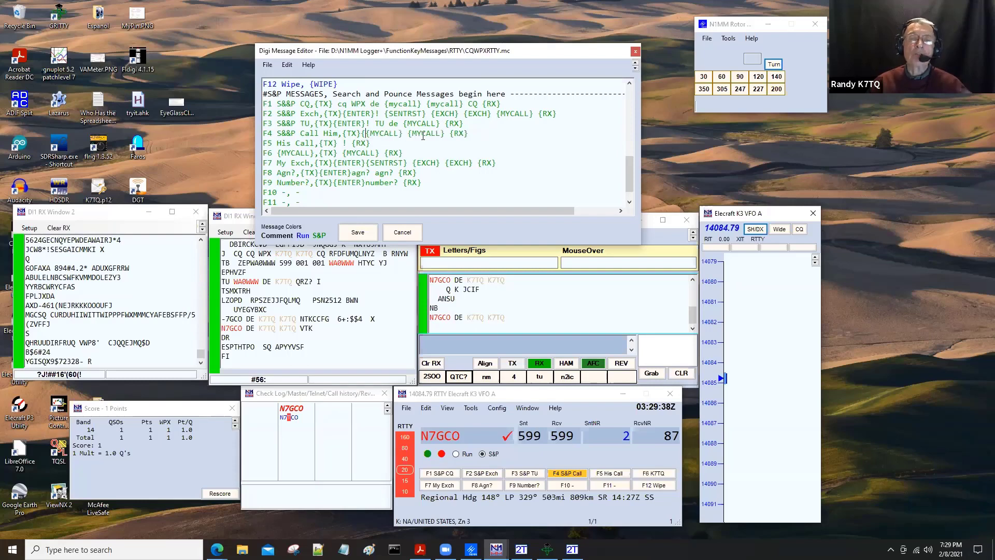
key(BackSpace)
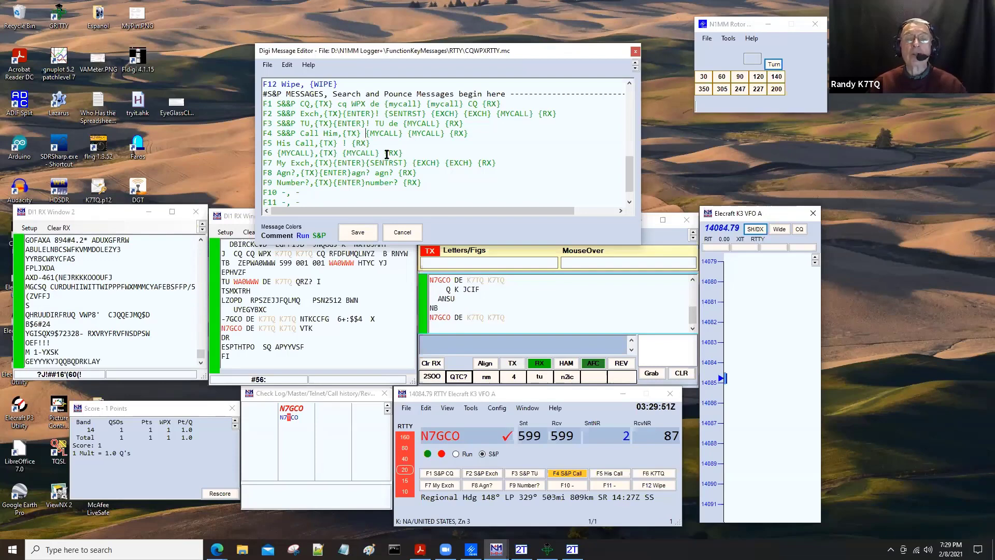
click(362, 234)
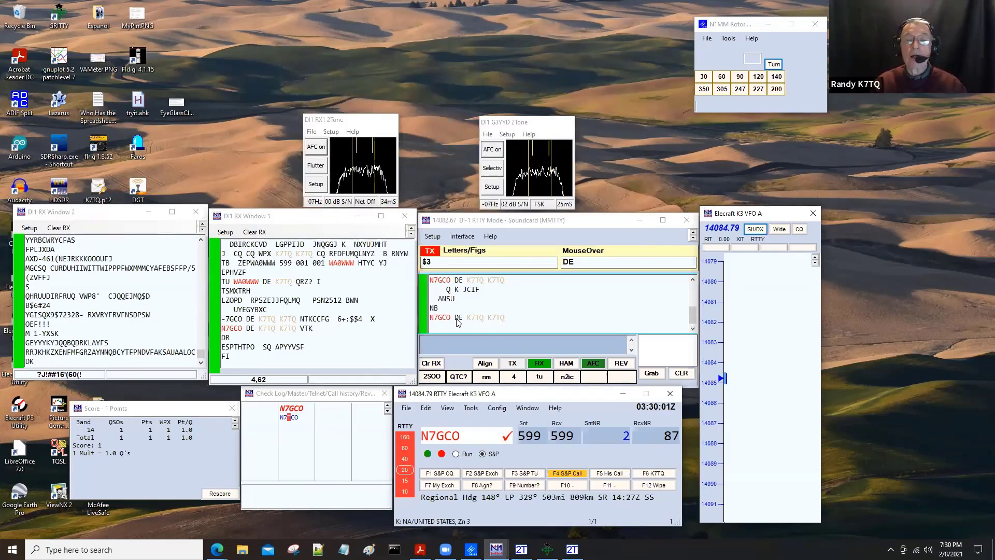
key(Return)
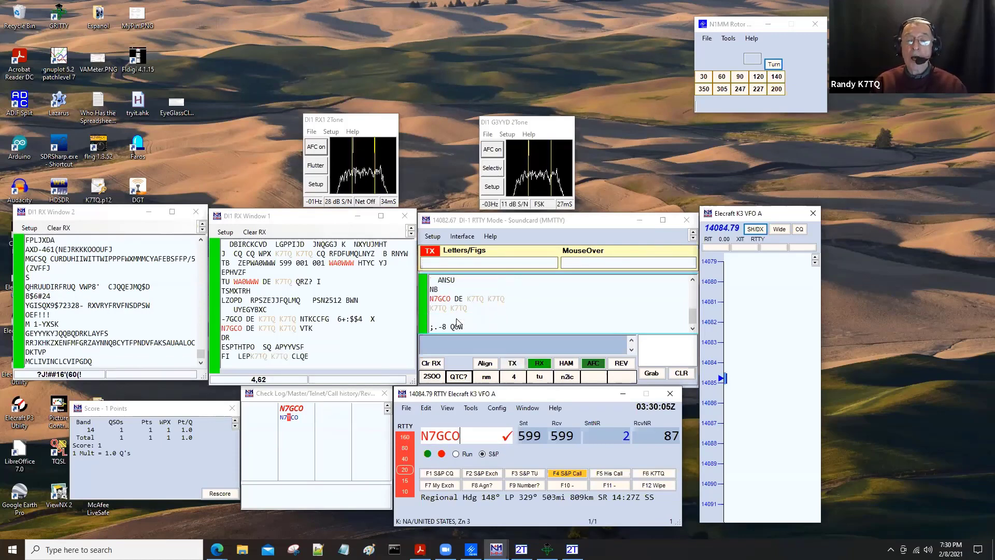
key(space)
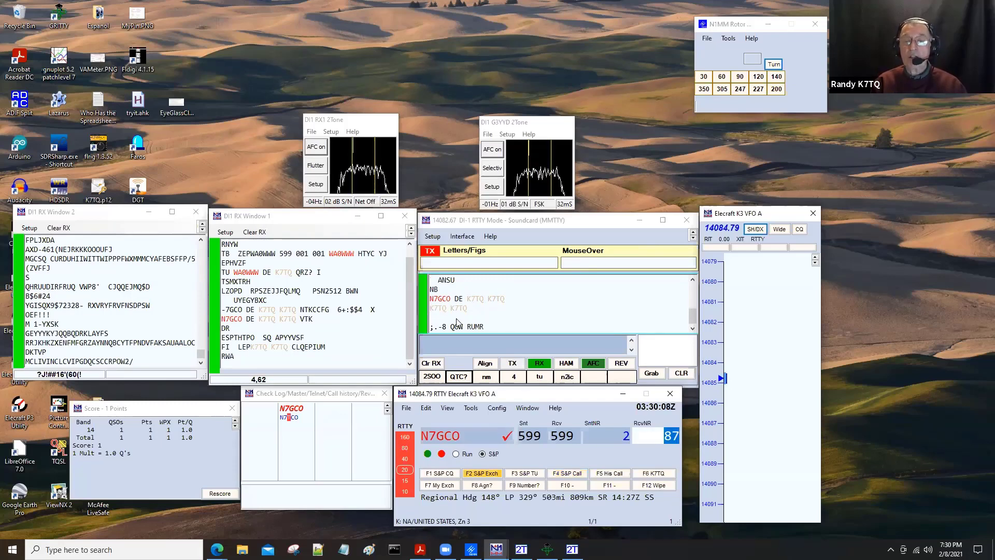
key(Return)
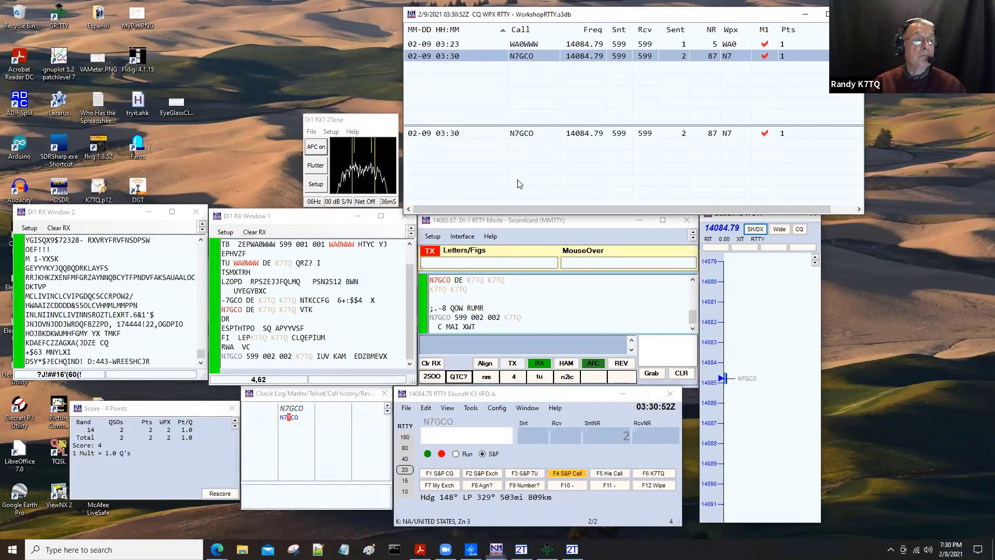
Step: Minimize the contest log window and set the entry window back to Run mode
click(805, 15)
click(325, 265)
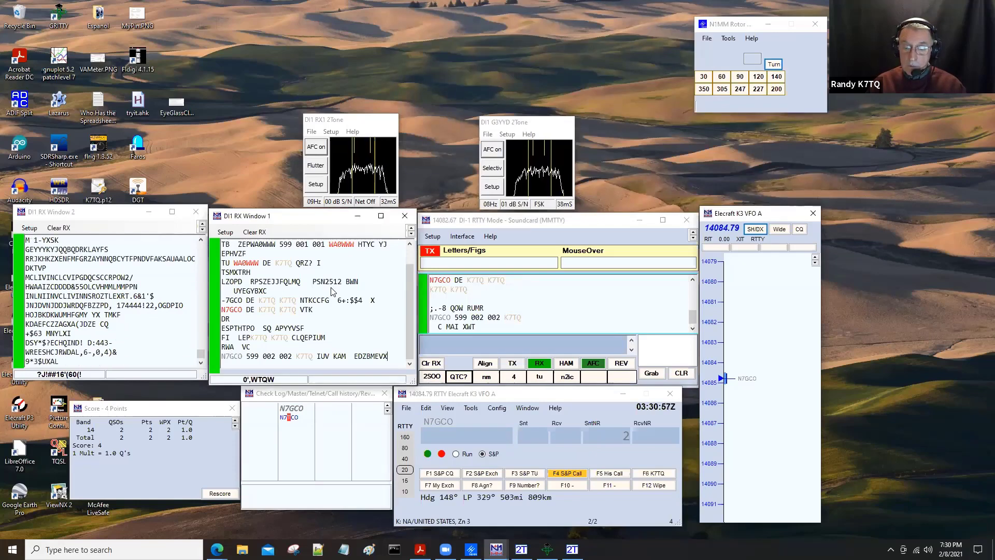
click(454, 436)
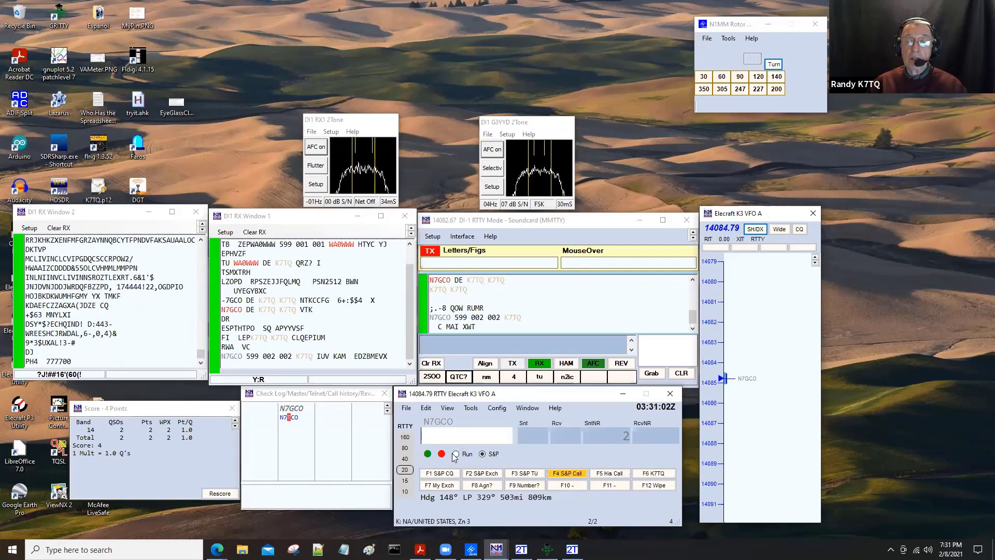
click(455, 454)
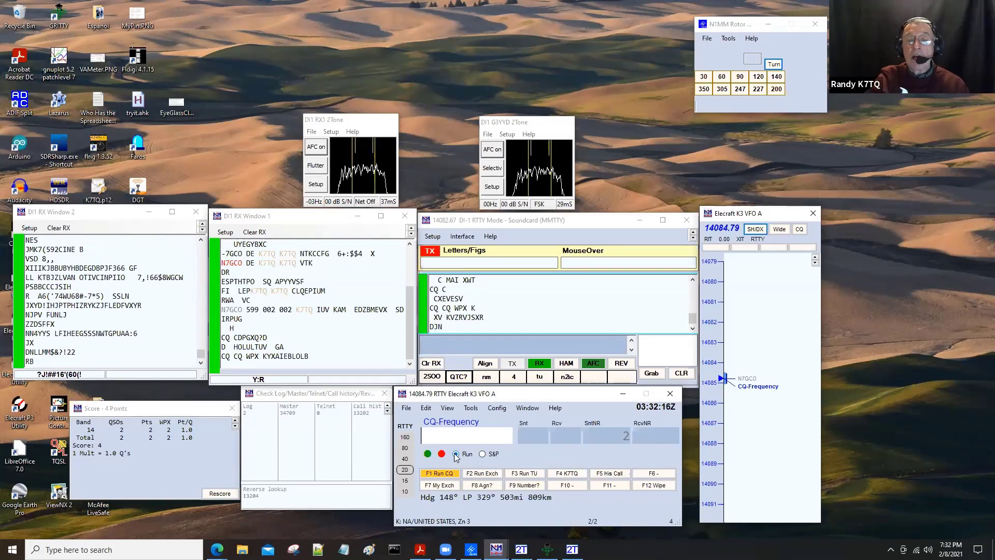
Step: Start transmitting from the DI-1 RTTY interface and send a short free-text greeting addressed by first name
click(512, 364)
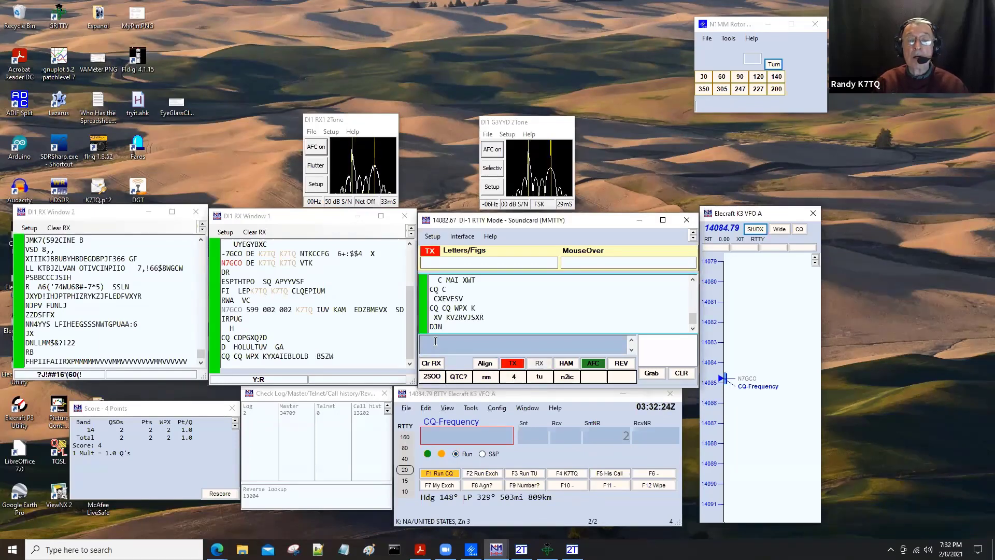
text(HI MEL)
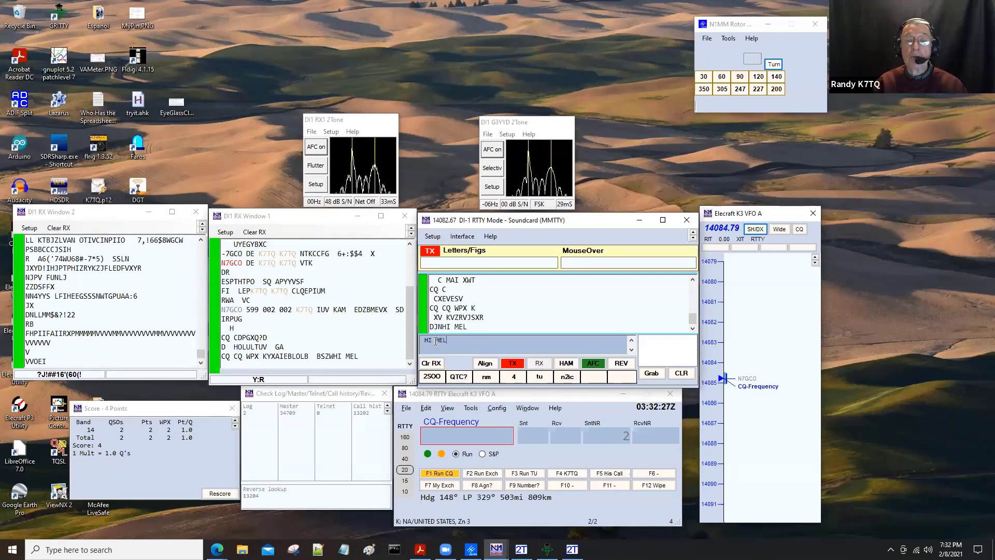
Step: Transmit the free text 004 004 004 from the DI-1 RTTY interface and return to receive
key(ctrl+k)
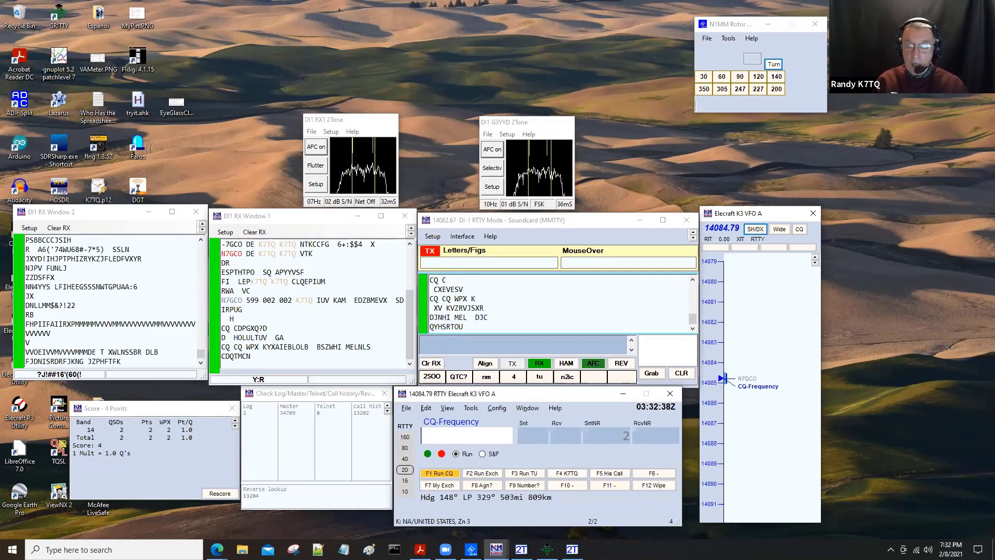
click(435, 341)
text(004 004 0)
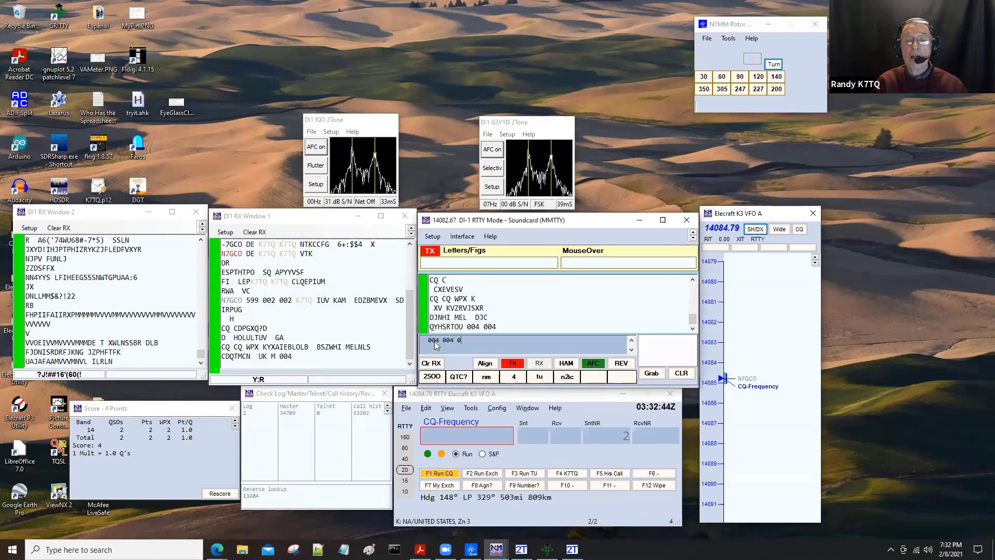
text(04)
key(Return)
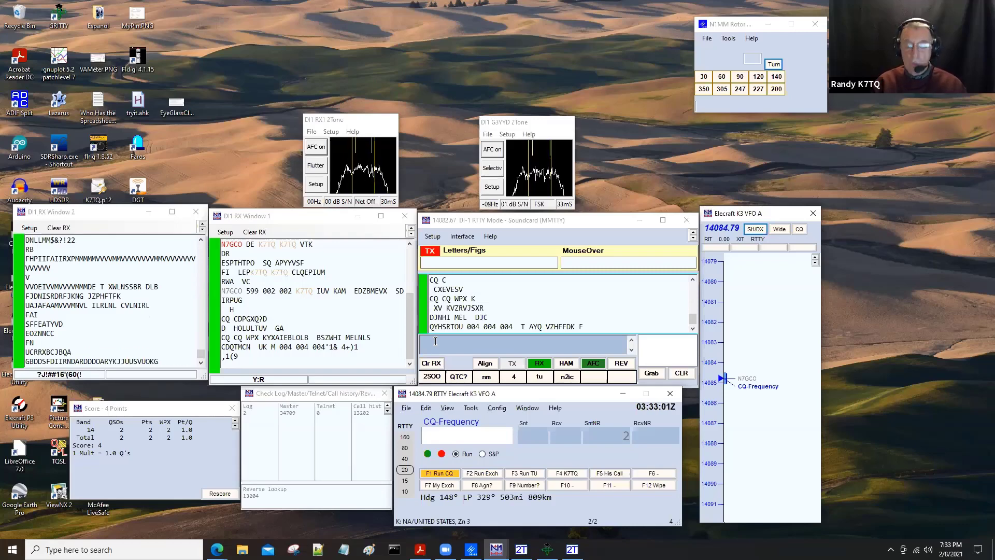
Step: Call CQ in Run mode, enter NS7I as the answering station, and send the Run exchange three times
key(Return)
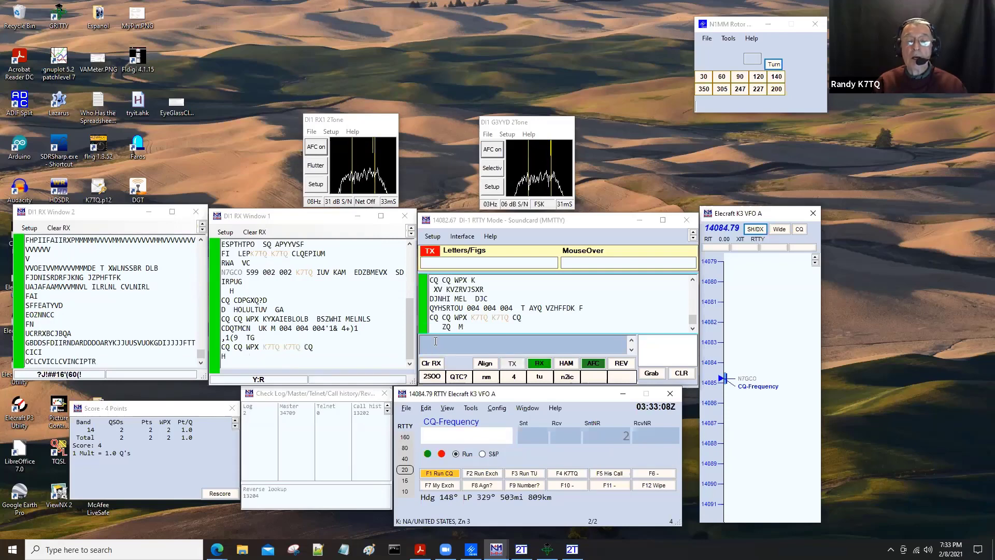
text(N)
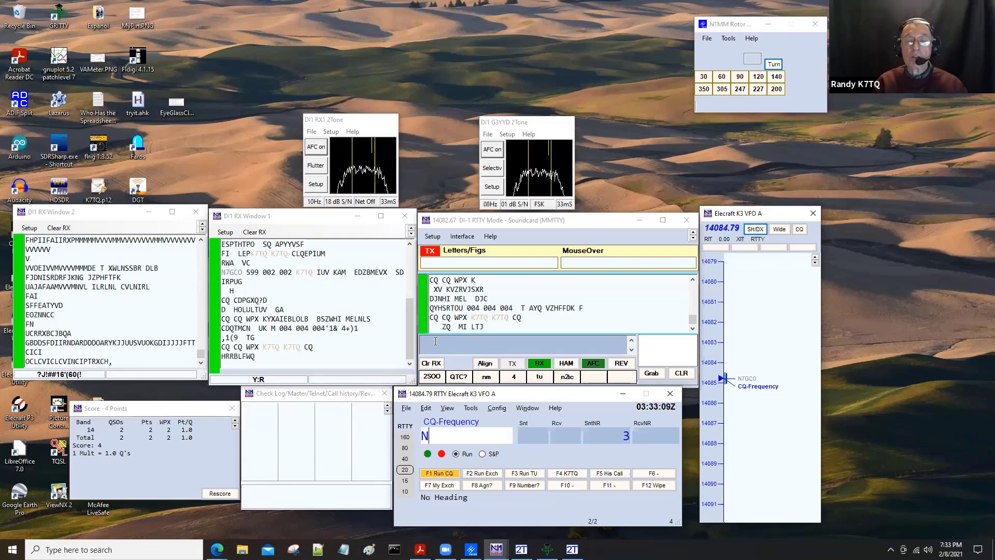
text(S7I)
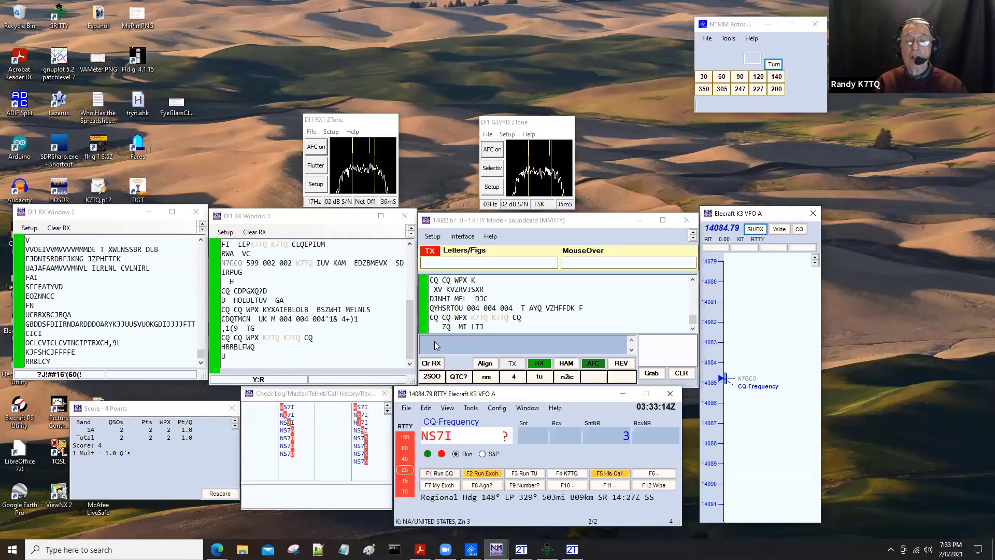
key(Return)
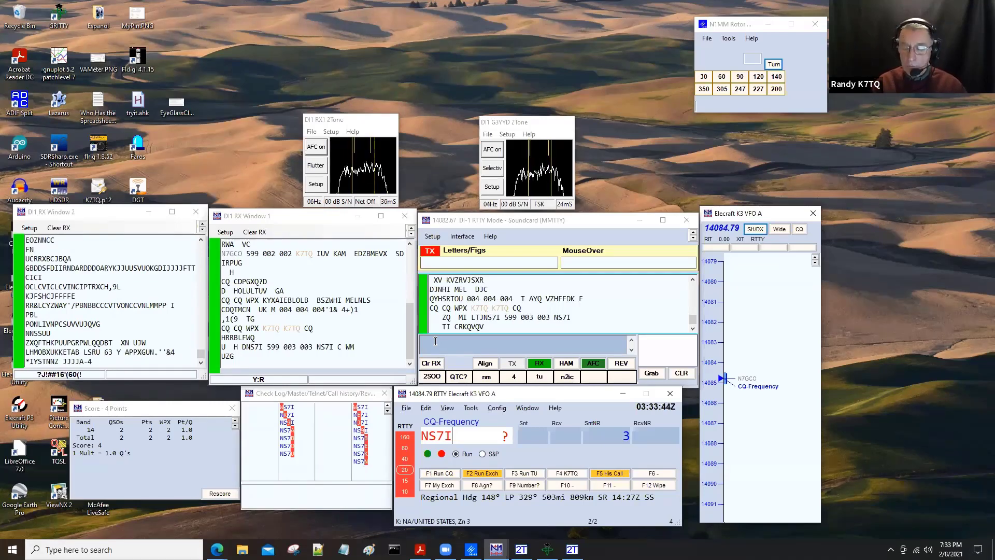
key(Return)
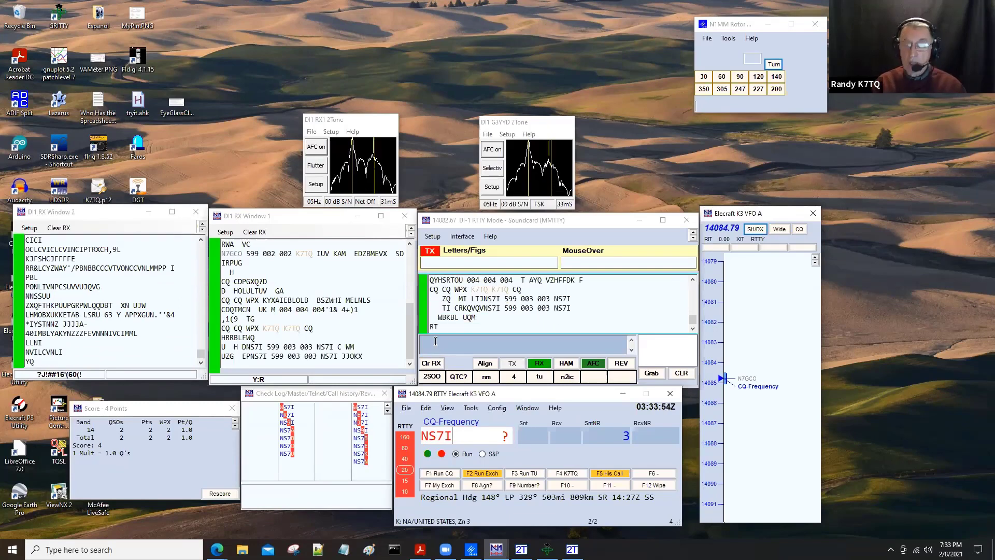
key(Return)
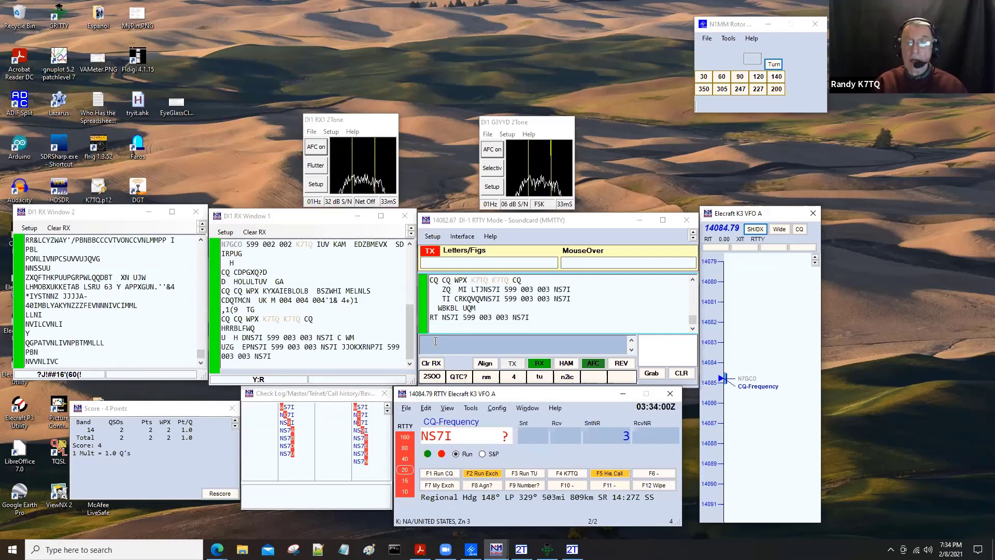
key(space)
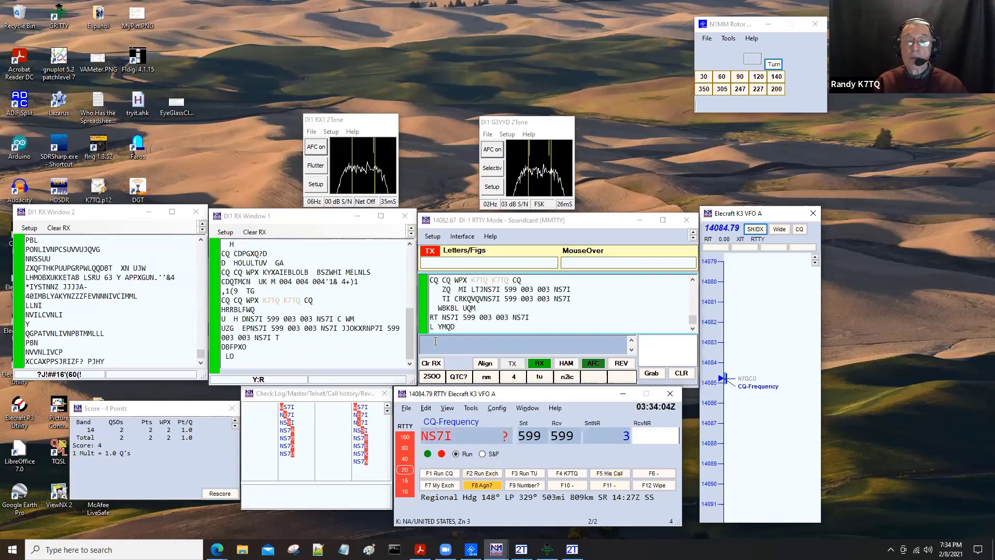
key(space)
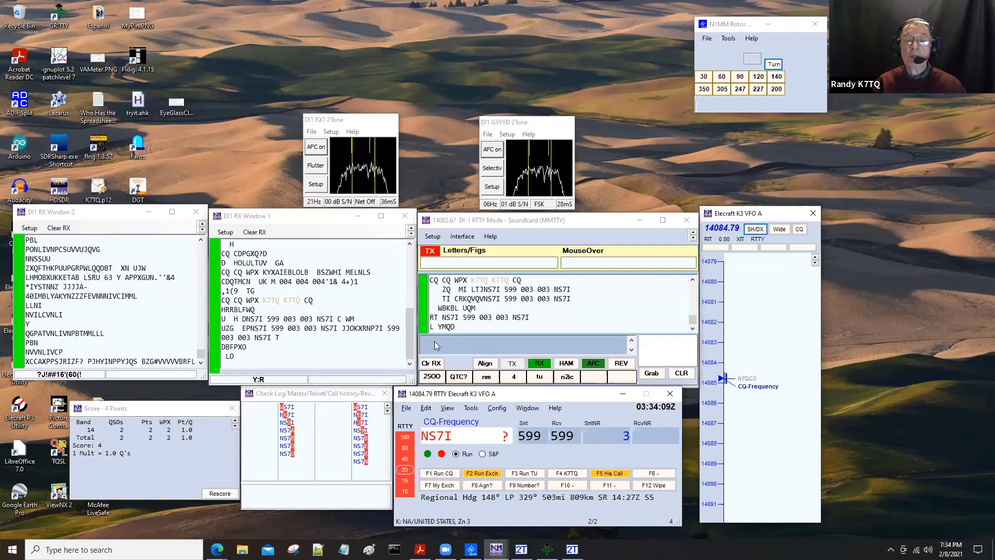
key(Return)
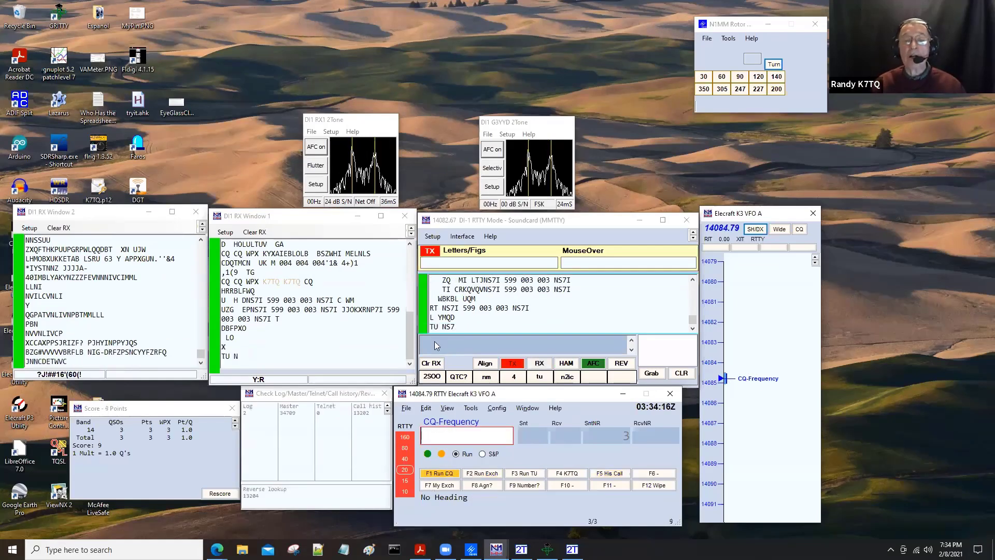
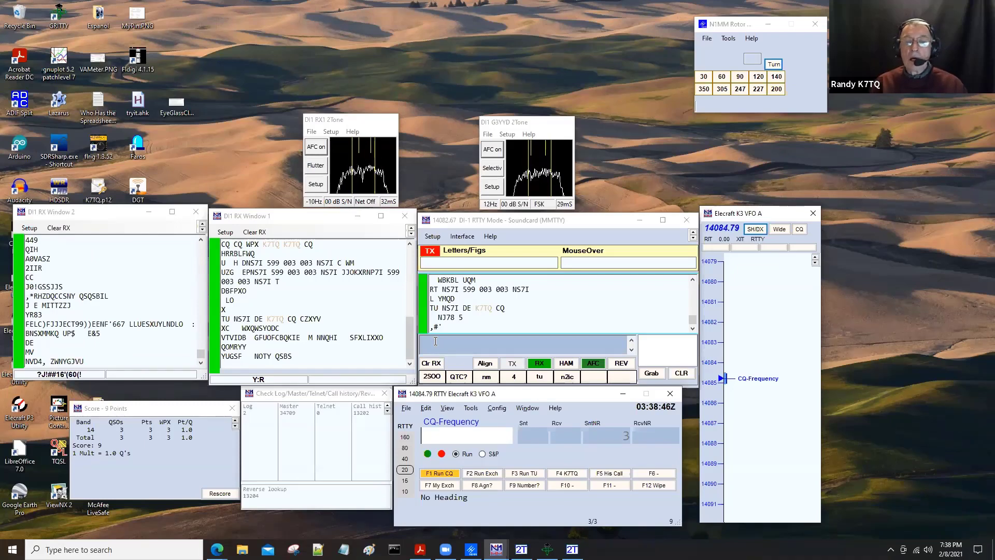
Step: Exit N1MM Logger+ and confirm the exit
click(405, 409)
click(38, 35)
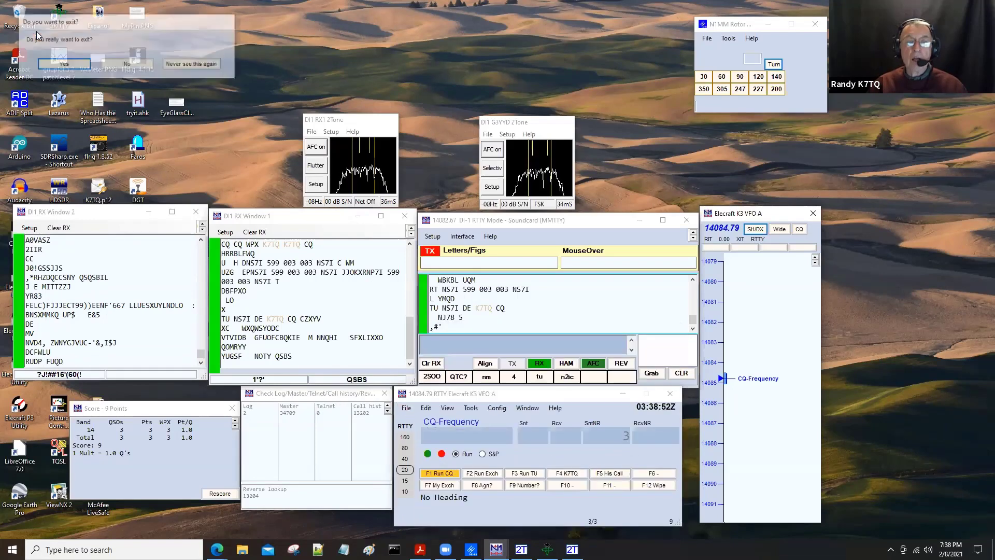
click(83, 66)
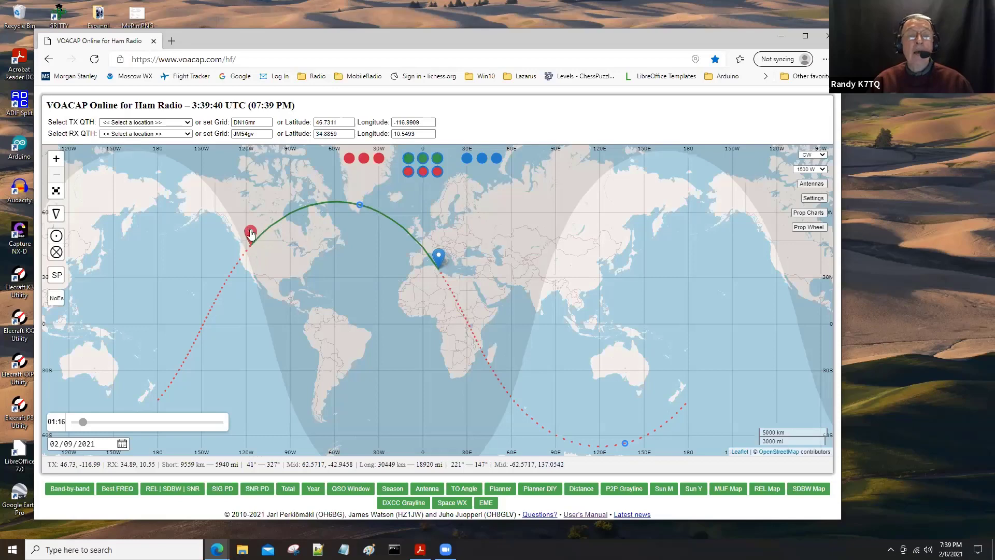
Step: In VOACAP Online, place the receiver marker on the North African coast at grid JM56ch
mouse_move(437, 257)
mouse_down()
mouse_move(502, 225)
mouse_move(526, 247)
mouse_up()
click(444, 259)
drag(438, 255, 438, 254)
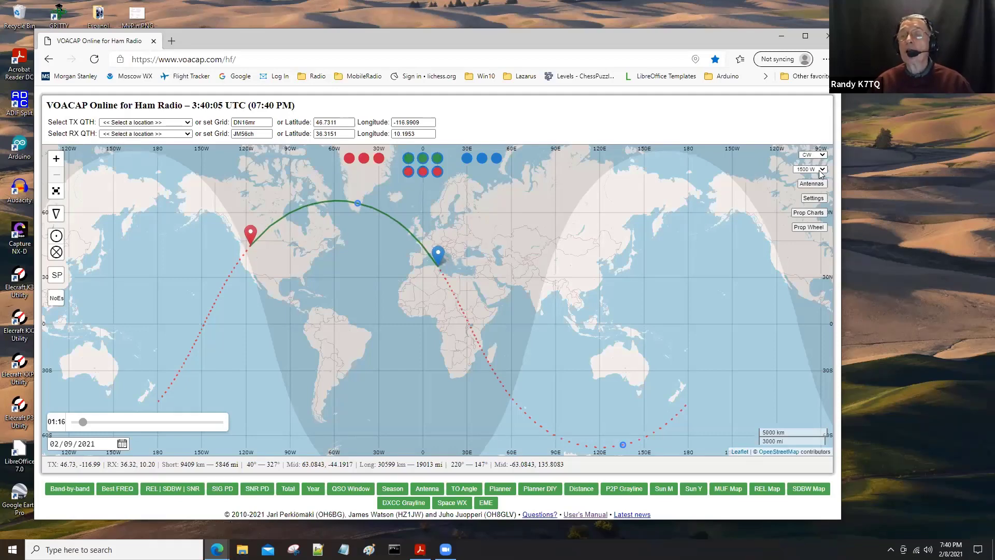
Step: Review the available transmission modes and power levels, keeping CW and 1500 W
click(813, 155)
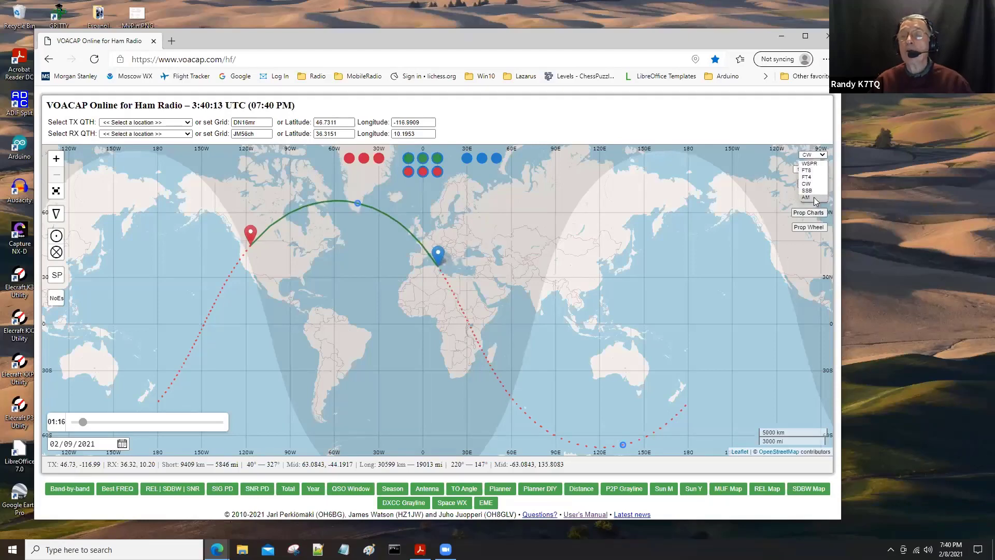
click(811, 184)
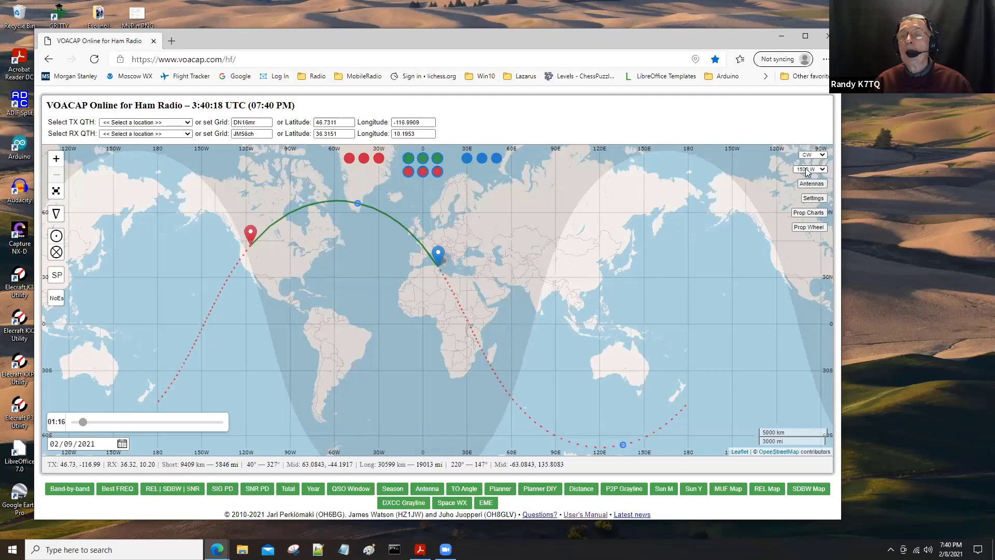
click(807, 170)
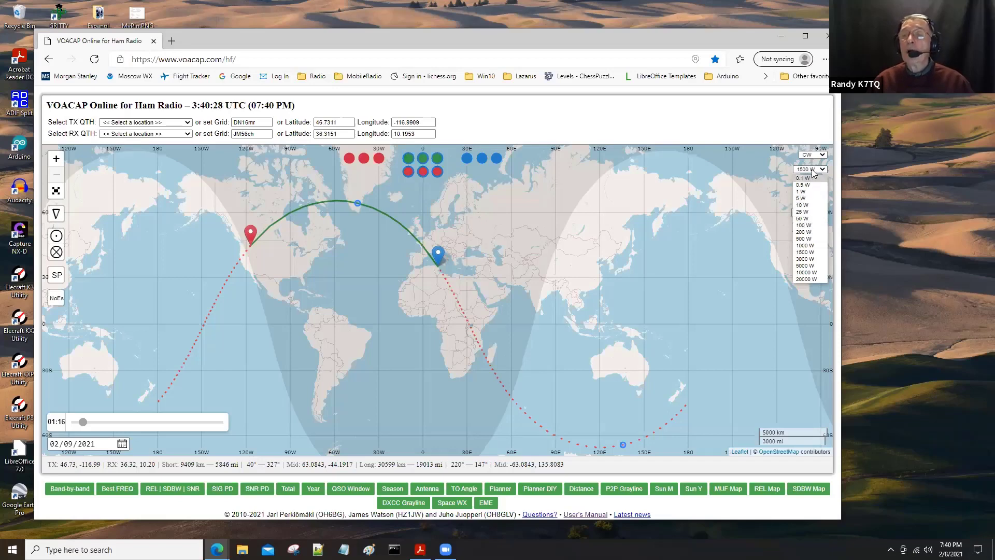
click(764, 180)
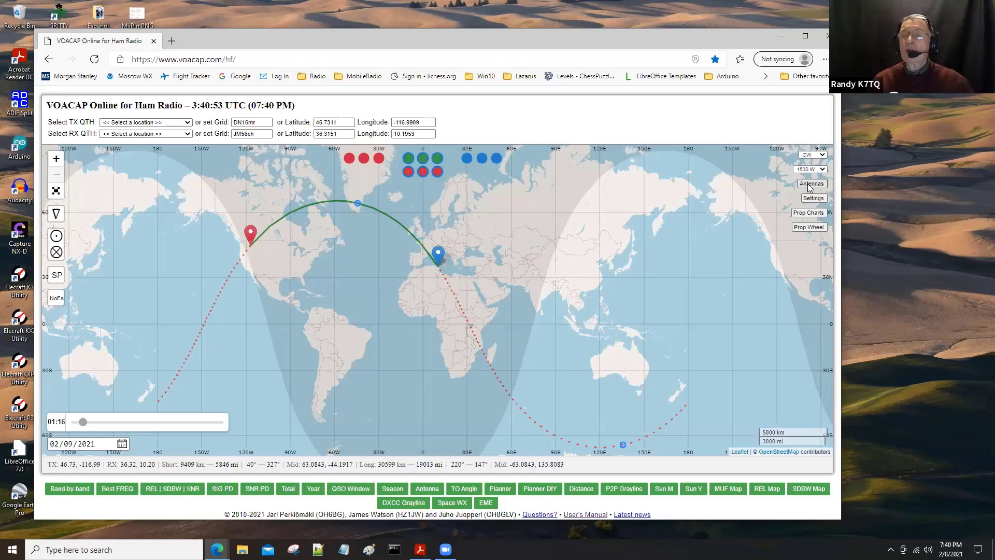
Step: Display the propagation wheel and move the receiver marker to eastern Europe at grid KN08rw
click(810, 229)
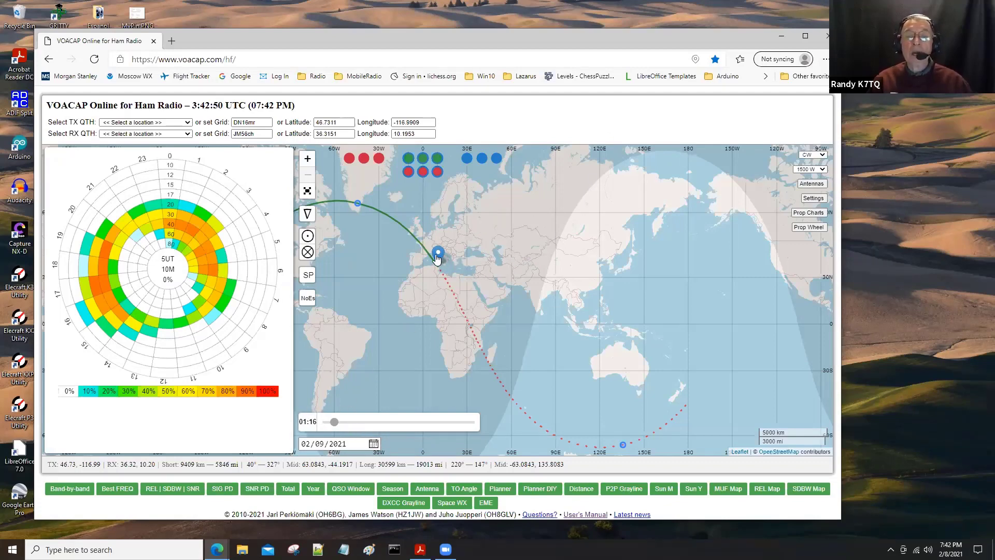
drag(438, 252, 453, 226)
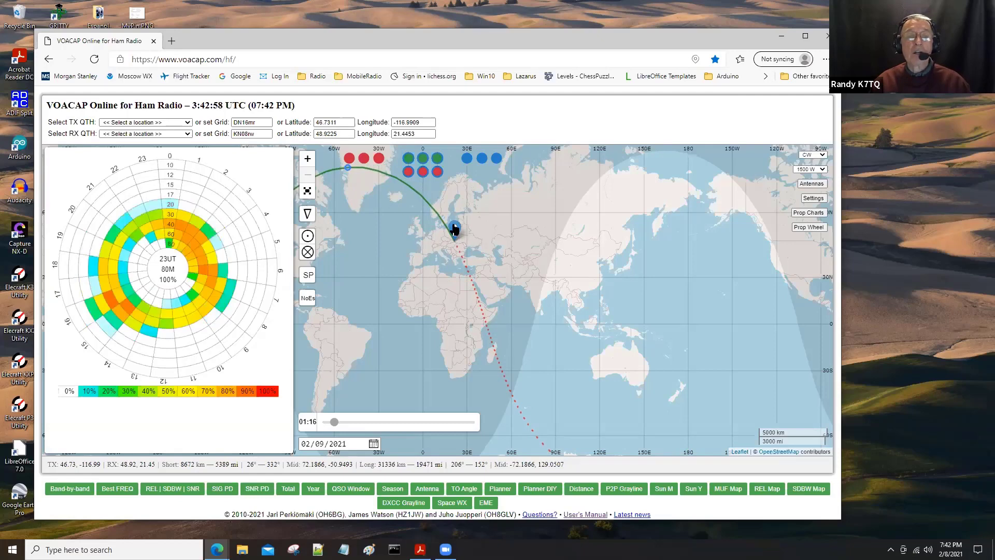
drag(669, 239, 689, 234)
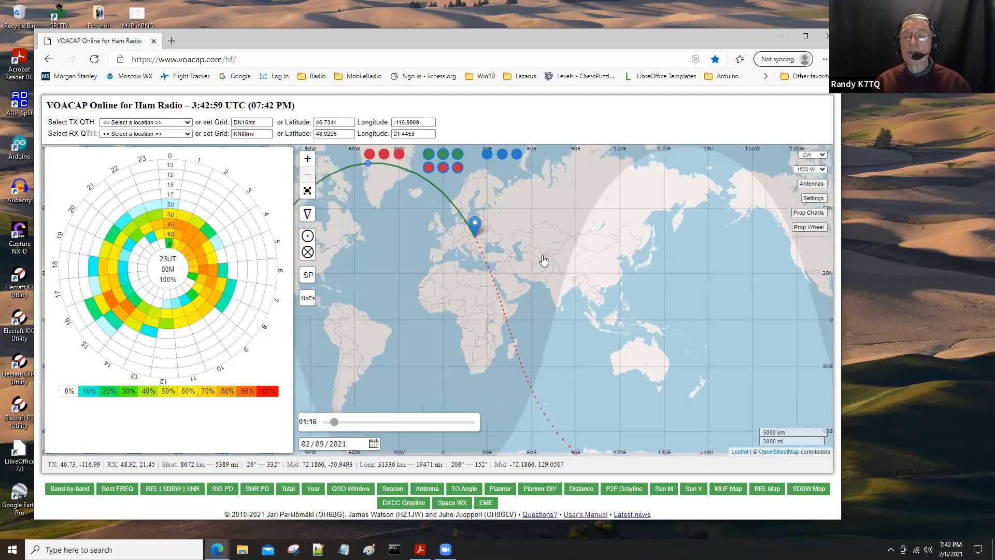
drag(511, 246, 636, 254)
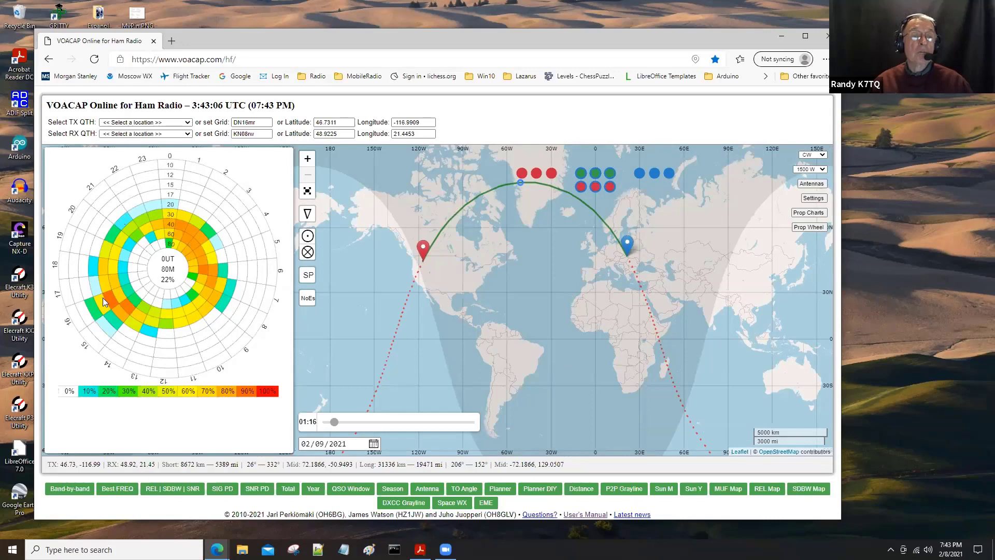
Step: Examine the propagation wheel for the best hours and bands to eastern Europe, including 40 m around 0 UT
mouse_move(111, 300)
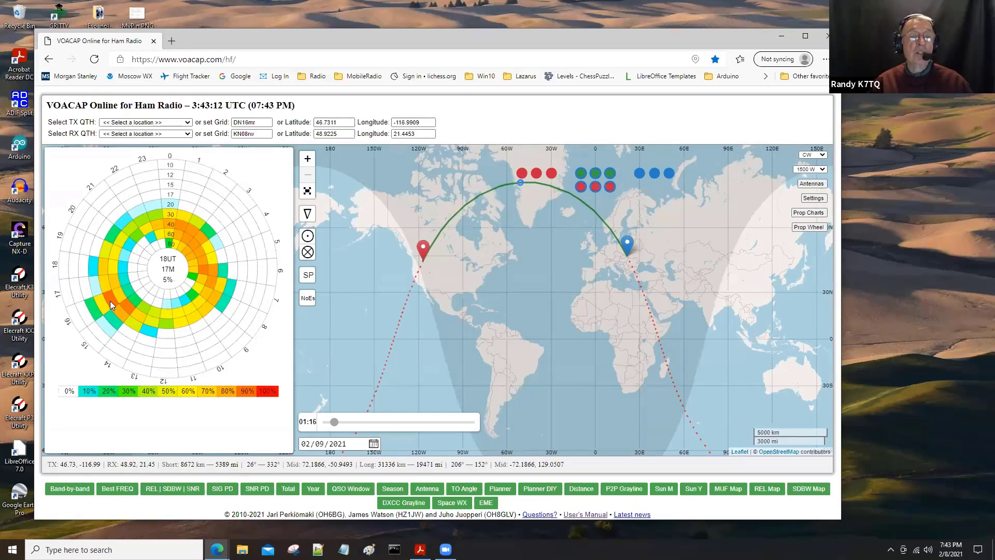
click(174, 224)
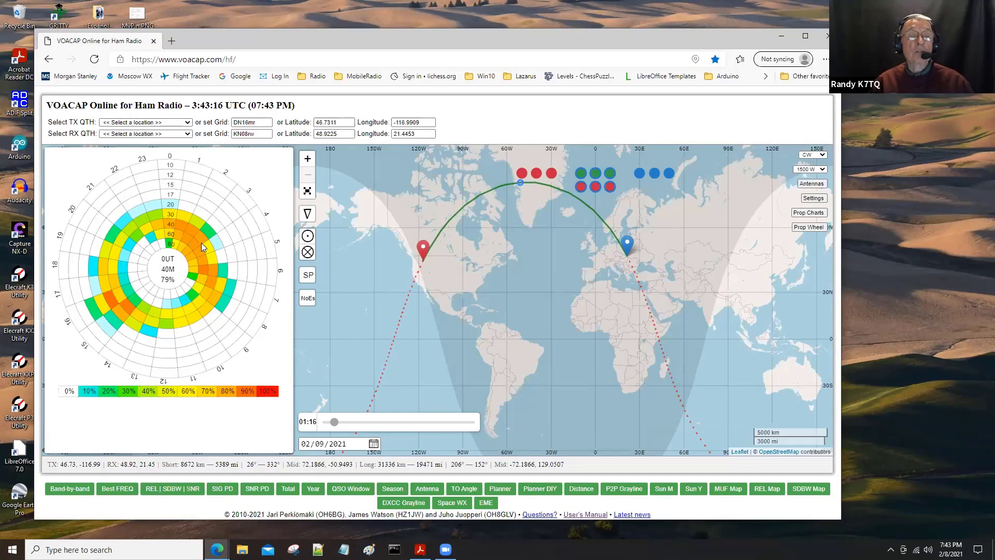
click(174, 226)
click(194, 237)
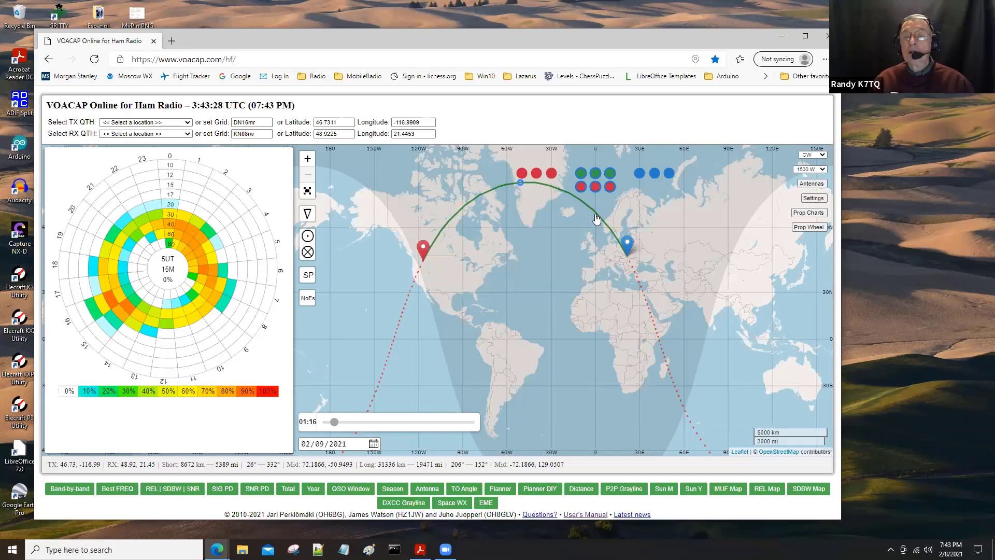
Step: Move the receiver marker to Spain at grid IN70ve and on to England at grid IO92pi to compare the forecasts
drag(628, 245, 590, 261)
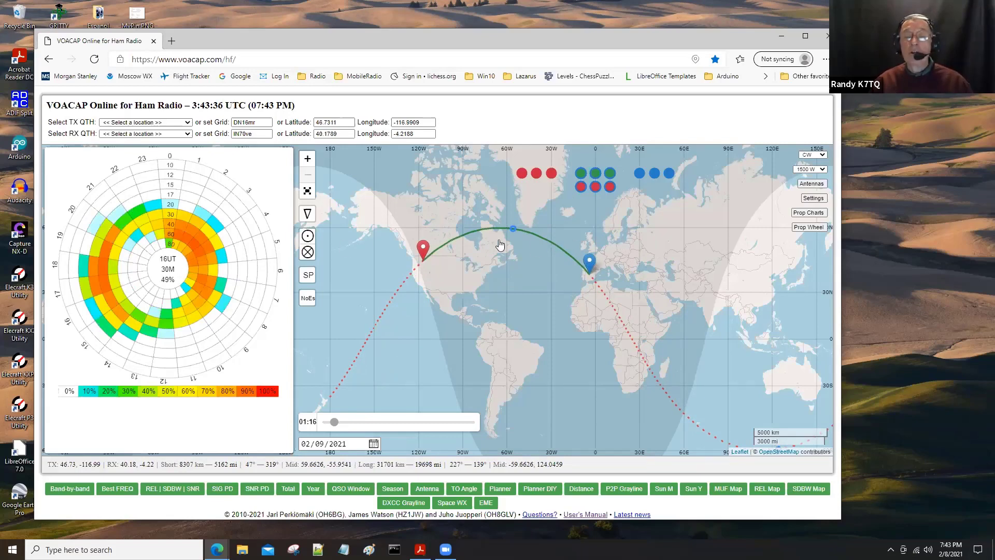
drag(589, 264, 590, 235)
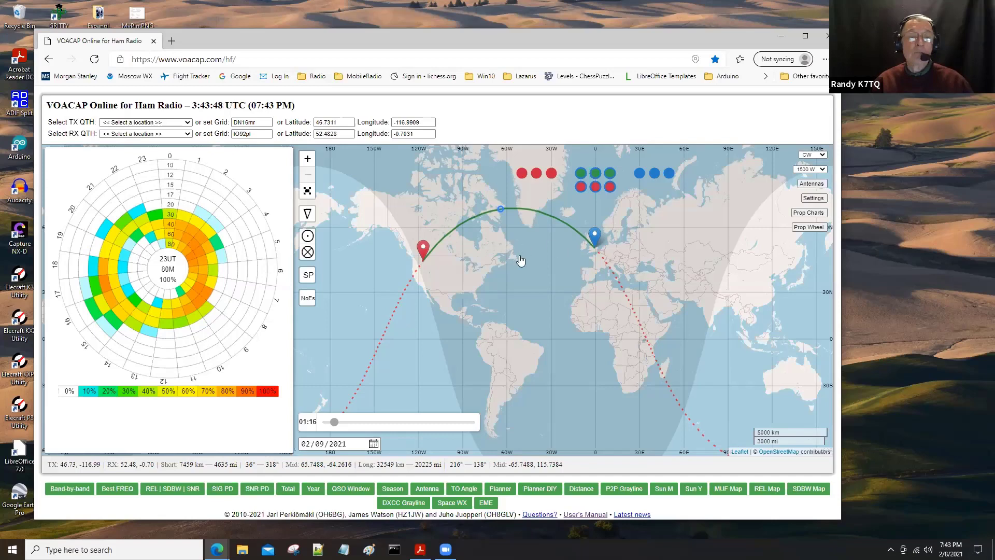
Step: Place the receiver near Hawaii at grid BK27dp and in Japan at grid PM85vr to compare the Pacific forecasts
drag(425, 249, 501, 250)
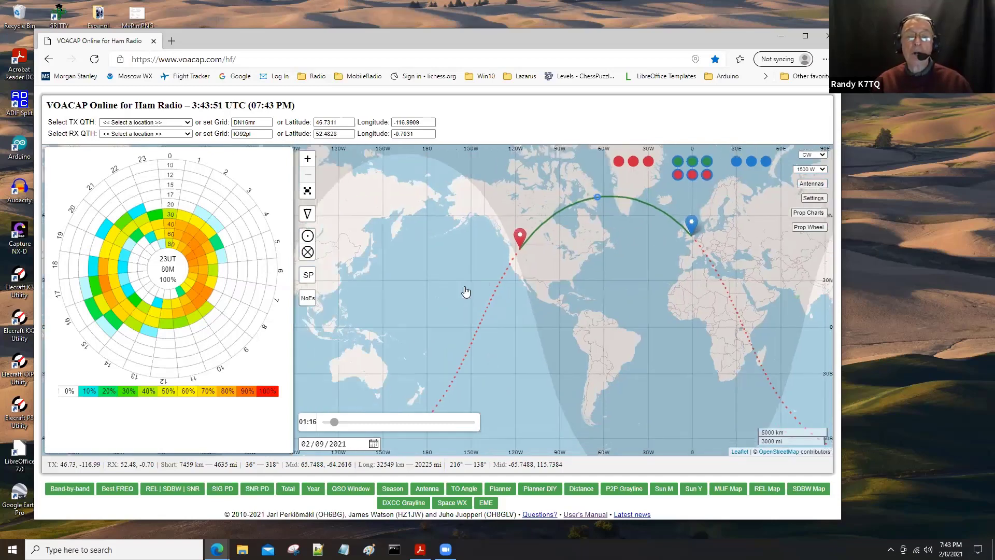
click(463, 297)
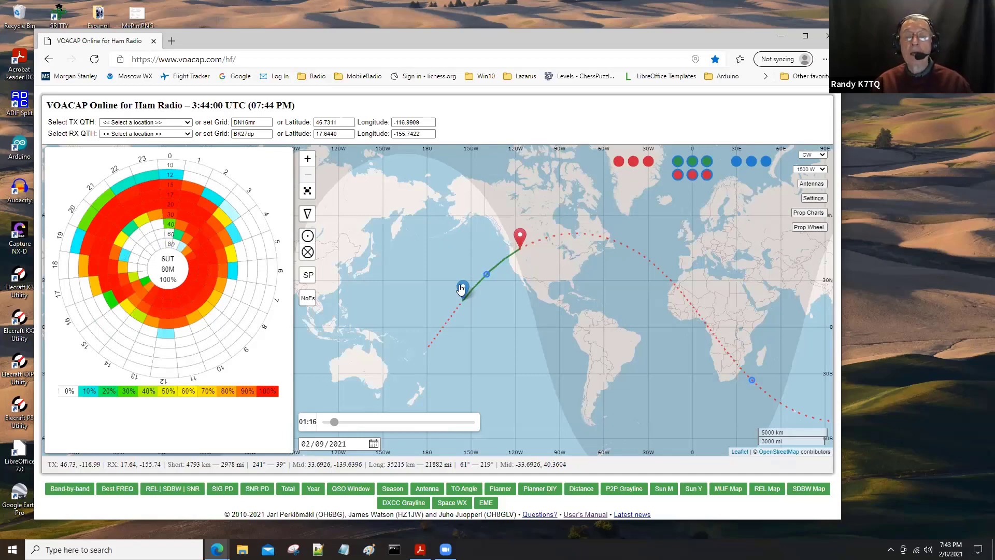
drag(461, 209, 466, 195)
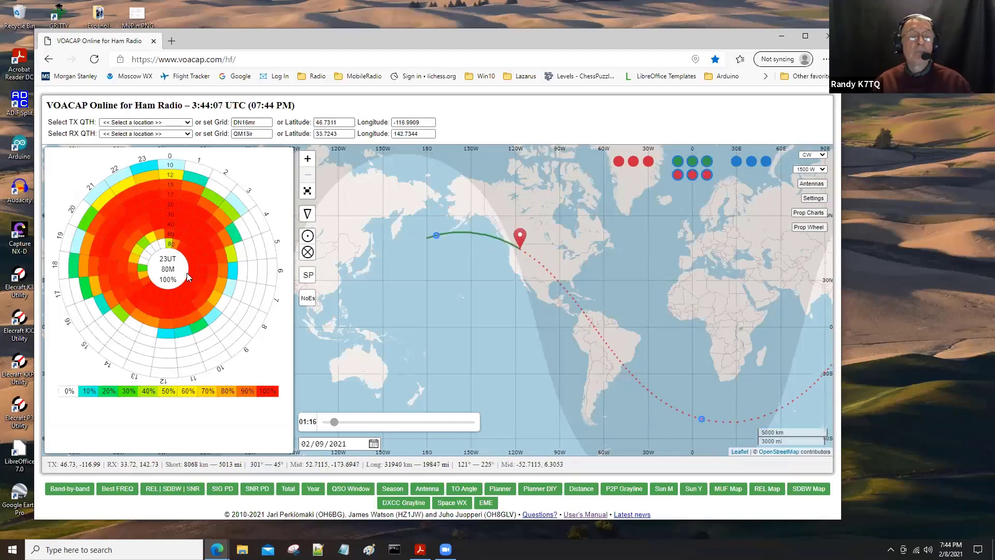
click(366, 248)
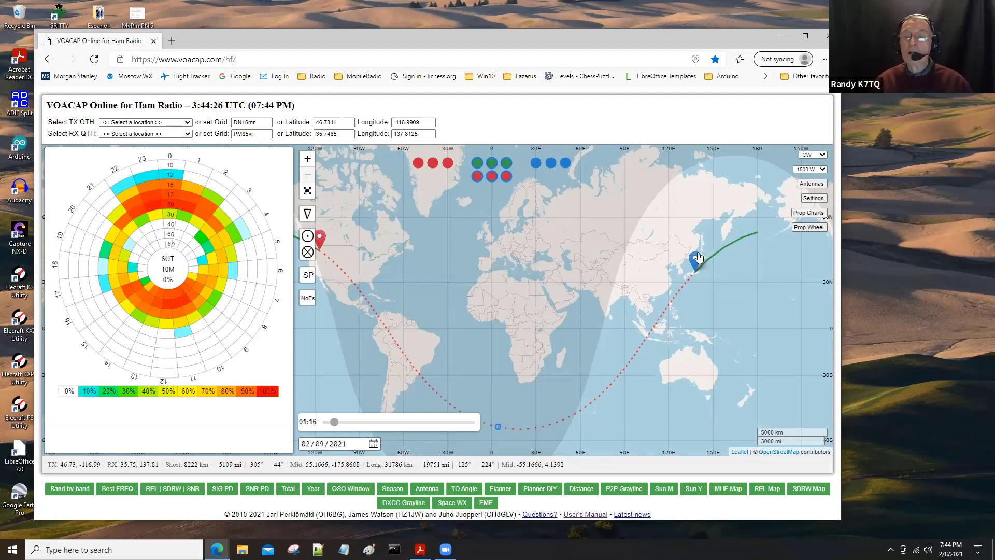
Step: Move the receiver to southern Africa at grid KG32ea and on to southern South America to compare the forecasts
mouse_move(697, 258)
mouse_down()
mouse_move(636, 307)
mouse_move(533, 359)
mouse_up()
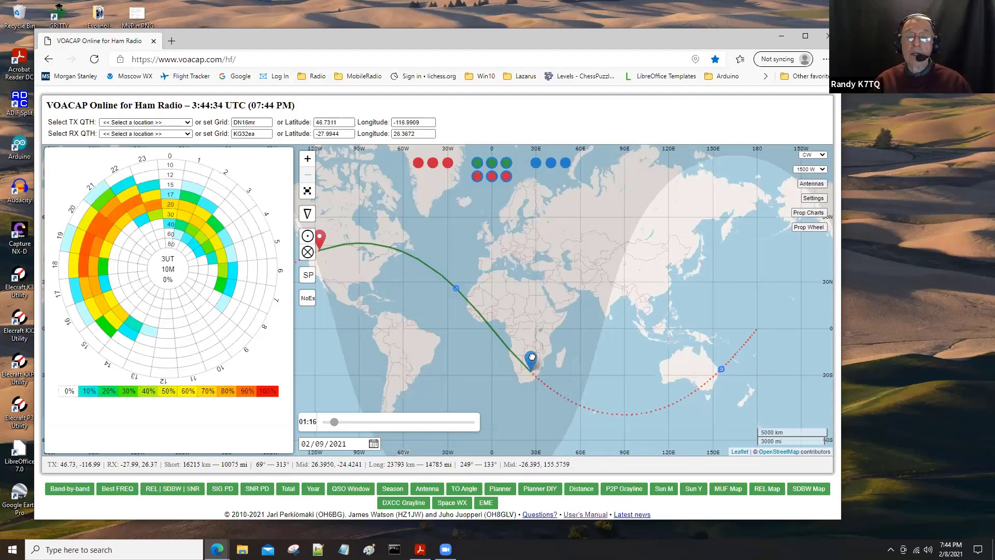
click(415, 371)
drag(405, 378, 400, 383)
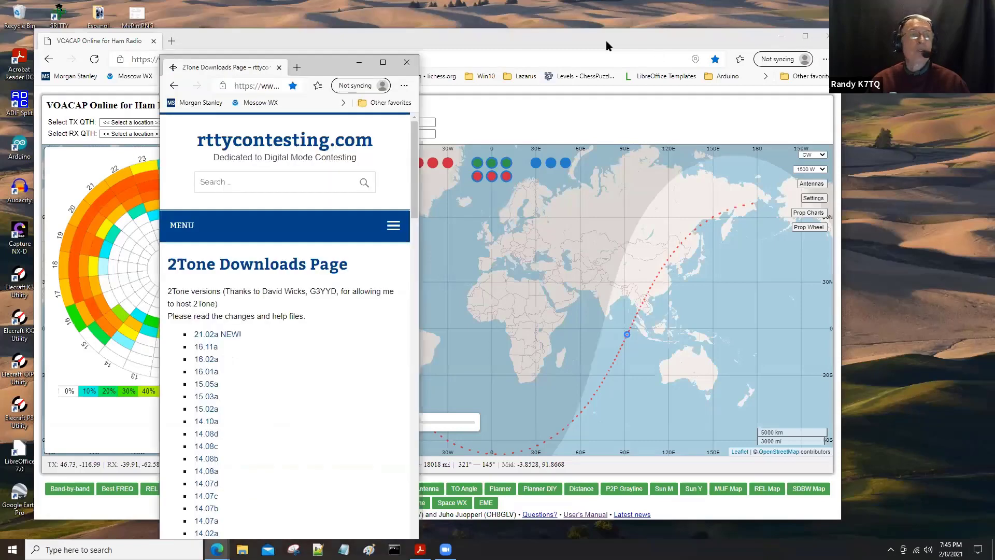
Step: Show the 2Tone Downloads Page on rttycontesting.com in a wider browser window and shift the window slightly up the desktop
click(605, 40)
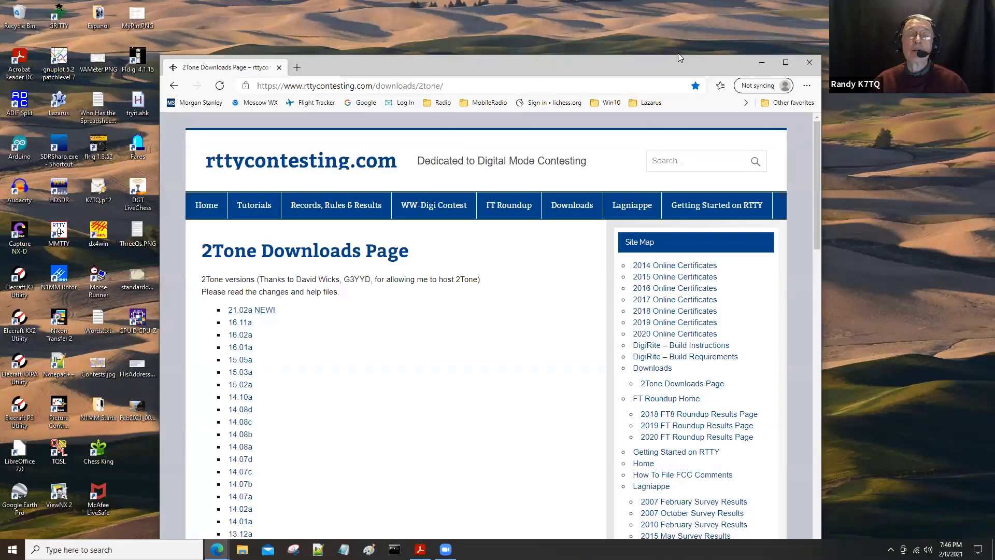
drag(682, 64, 678, 53)
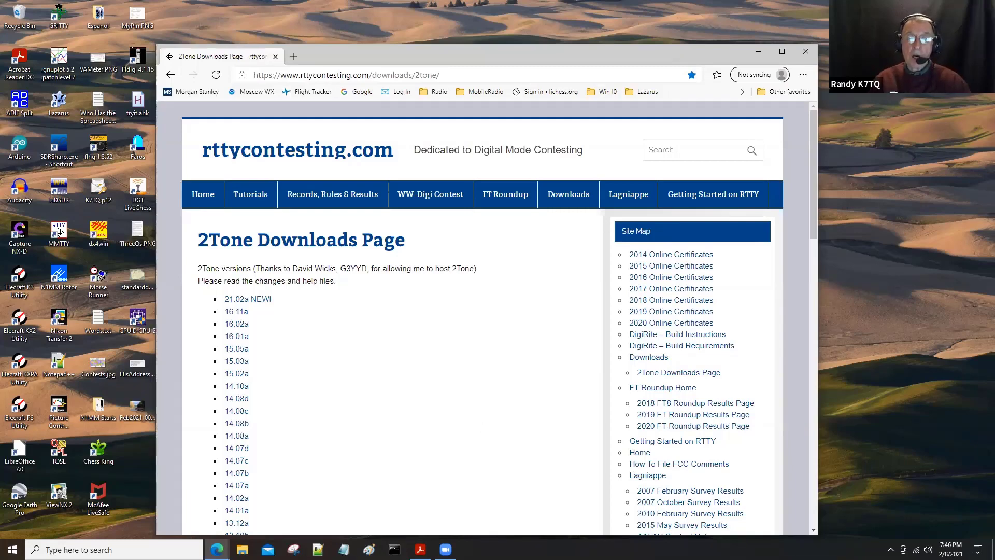
Step: Switch to the N1MM 2Tone setup PDF in Acrobat Reader and review its pages through page 12 on Di with RX window
click(421, 547)
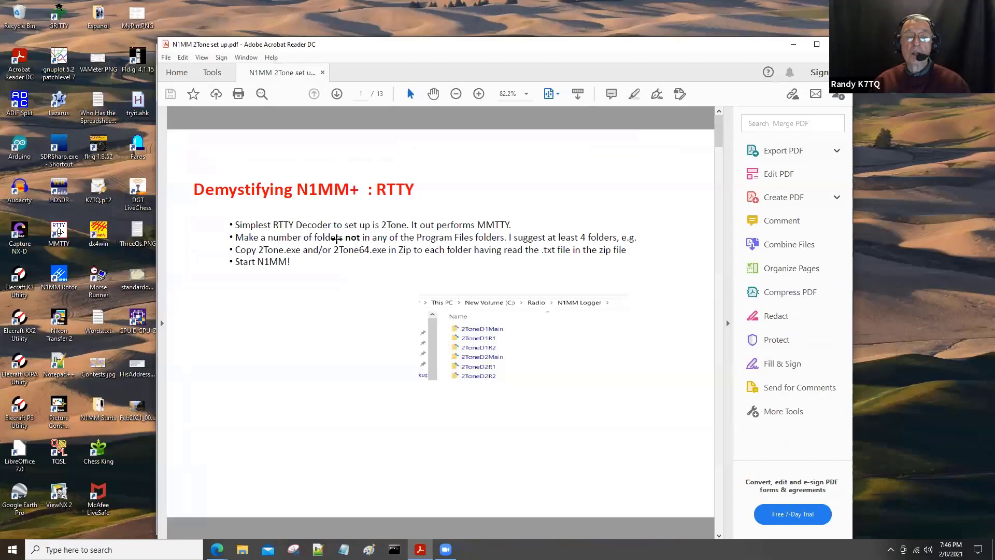
scroll(337, 239, down, 2)
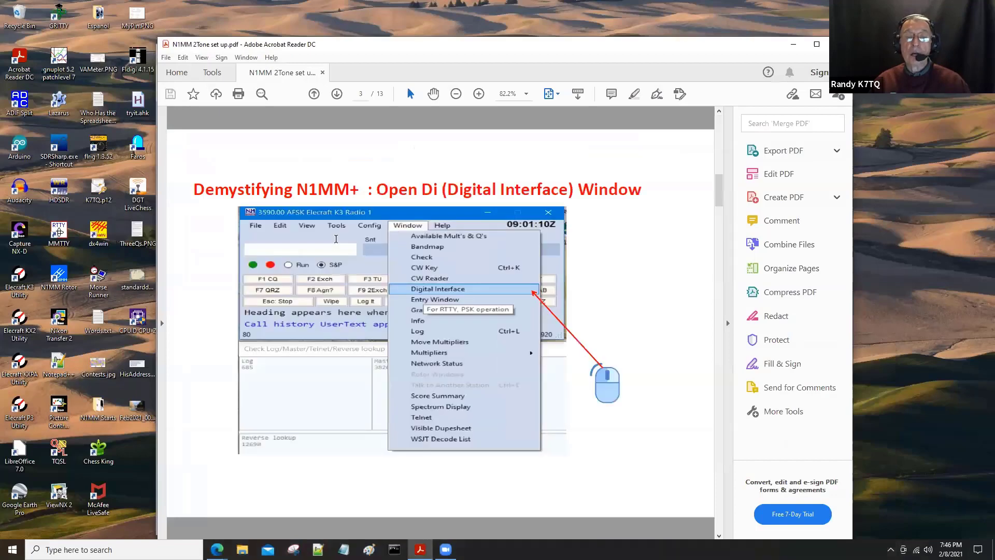
scroll(336, 238, down, 1)
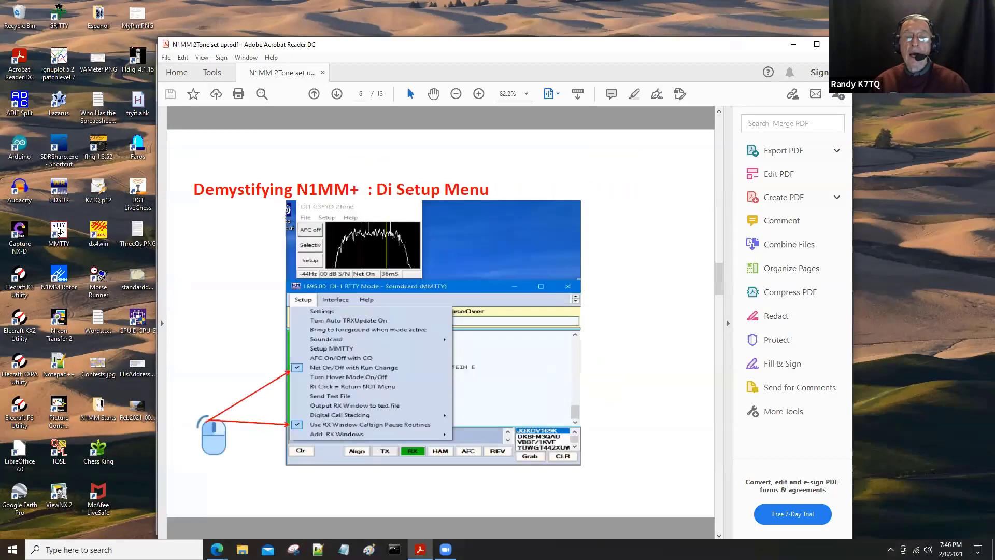
scroll(337, 239, down, 4)
scroll(336, 239, down, 1)
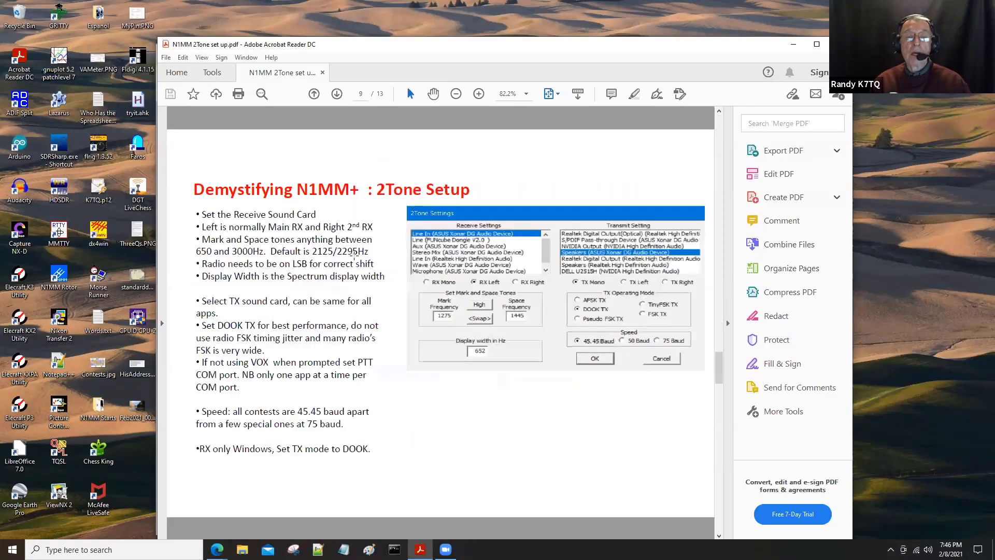
scroll(365, 253, down, 1)
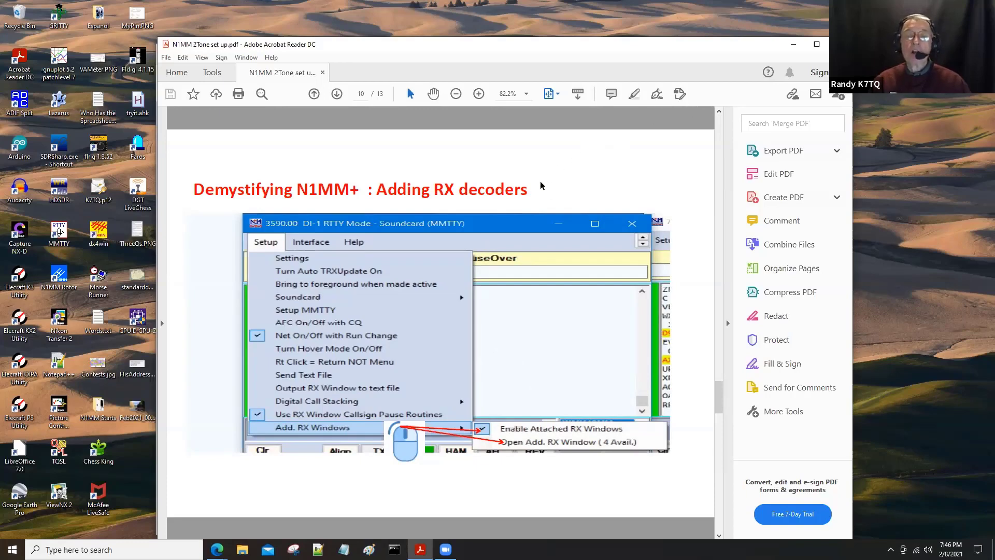
key(Page_Down)
key(Page_Down)
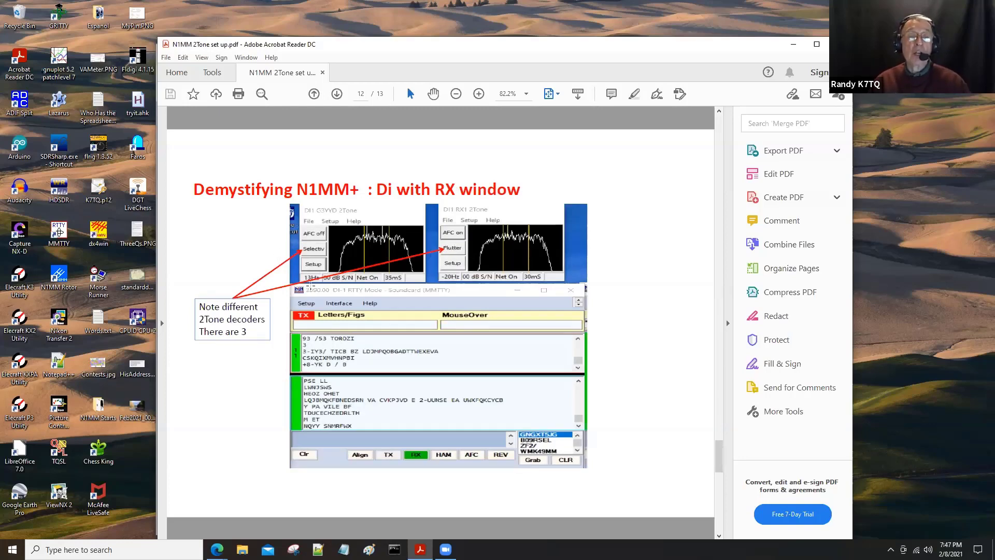
Step: Review the PDF guide backwards to the Di Setup Menu on page 6 and return to the 2Tone Downloads Page in the browser
scroll(630, 207, up, 1)
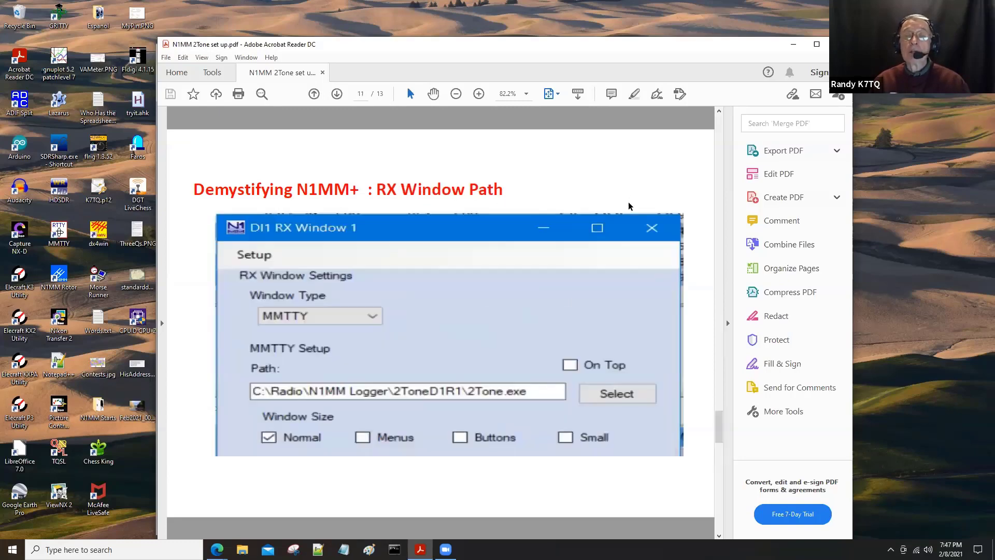
scroll(630, 207, up, 1)
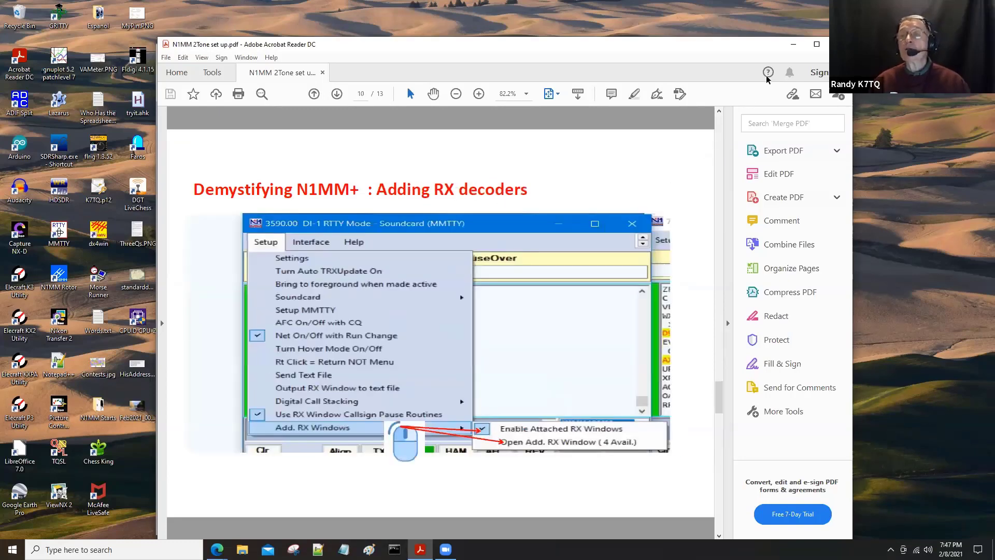
scroll(706, 167, up, 3)
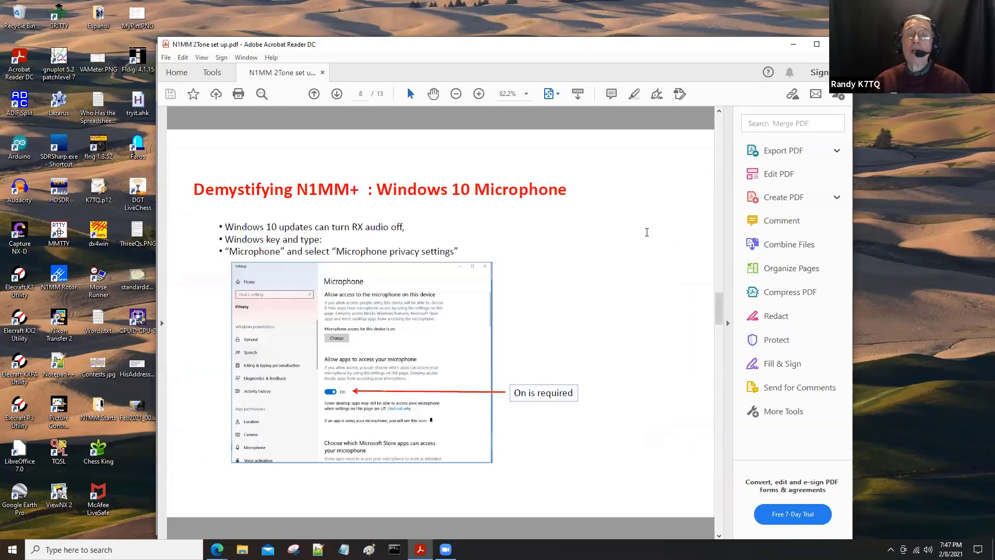
scroll(540, 305, up, 1)
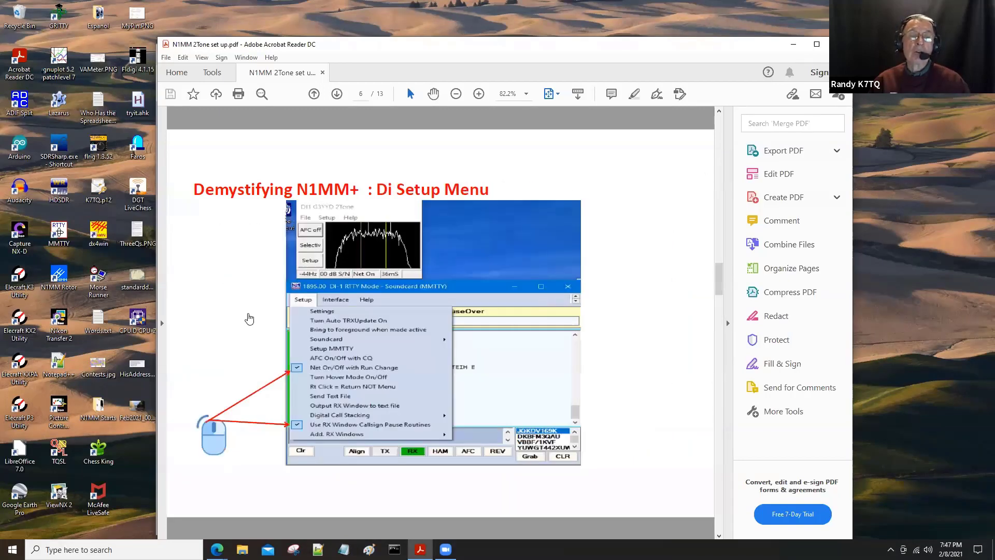
key(alt+Tab)
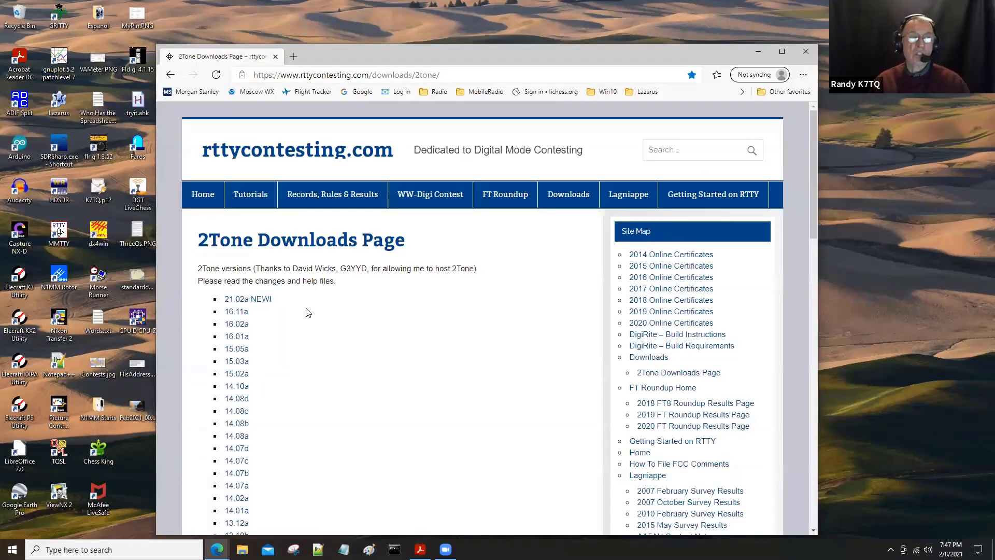